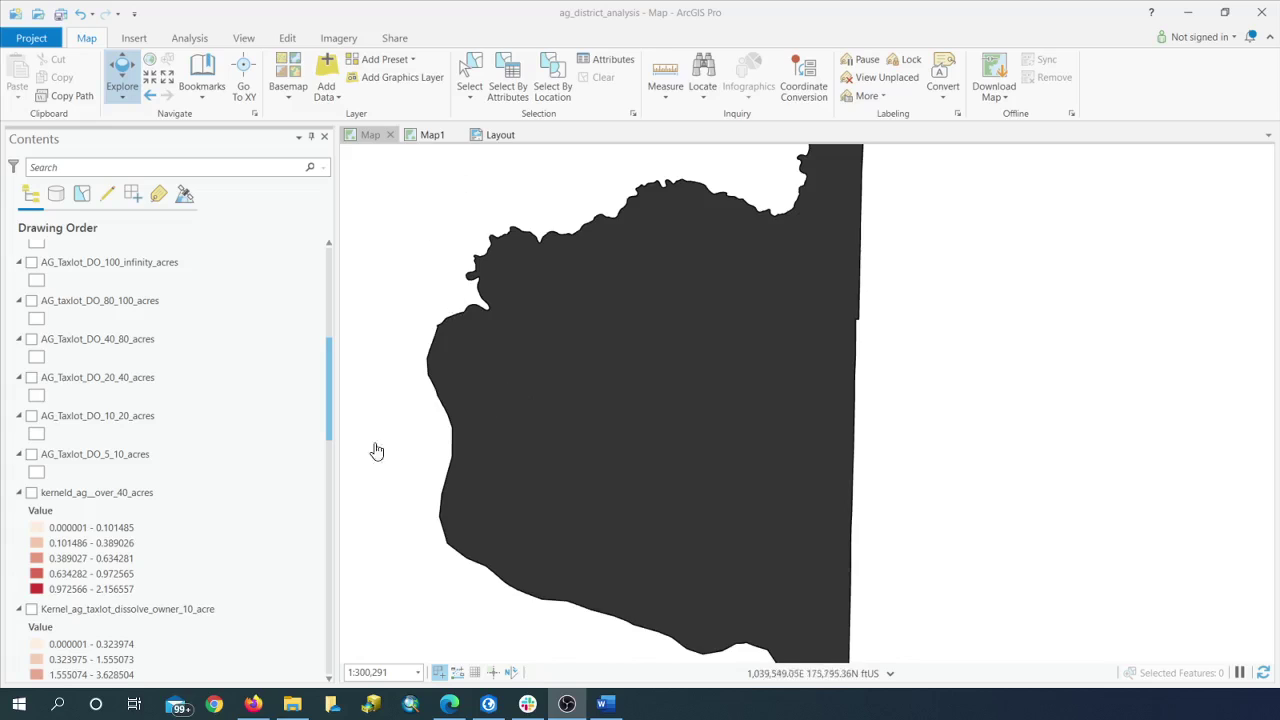
pyautogui.scroll(-1, 585, 412)
pyautogui.scroll(1, 591, 418)
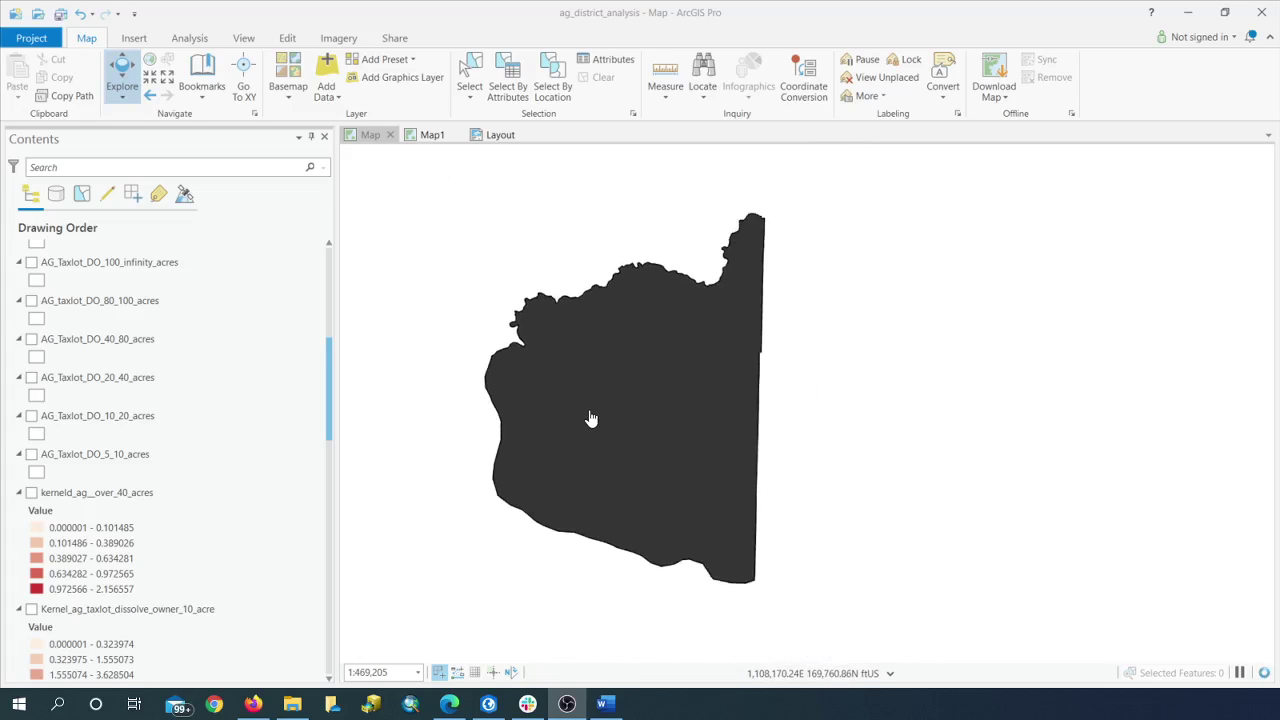
pyautogui.scroll(3, 195, 518)
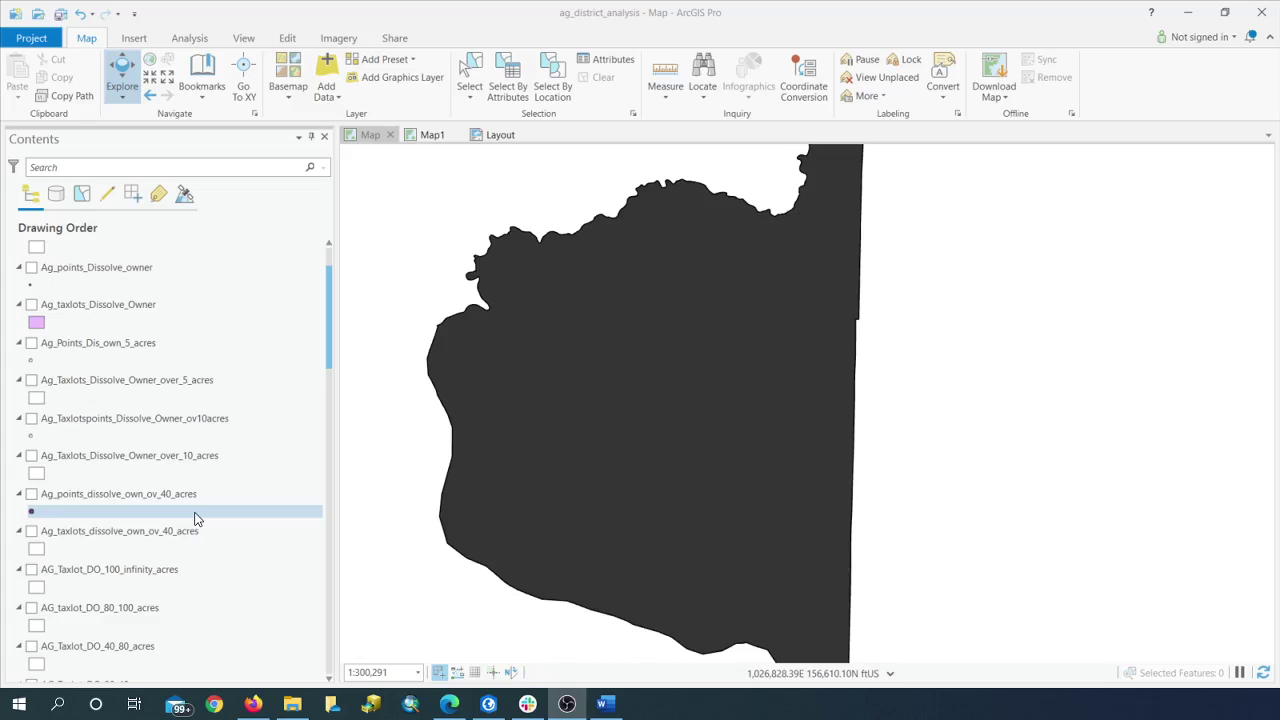
pyautogui.scroll(3, 258, 350)
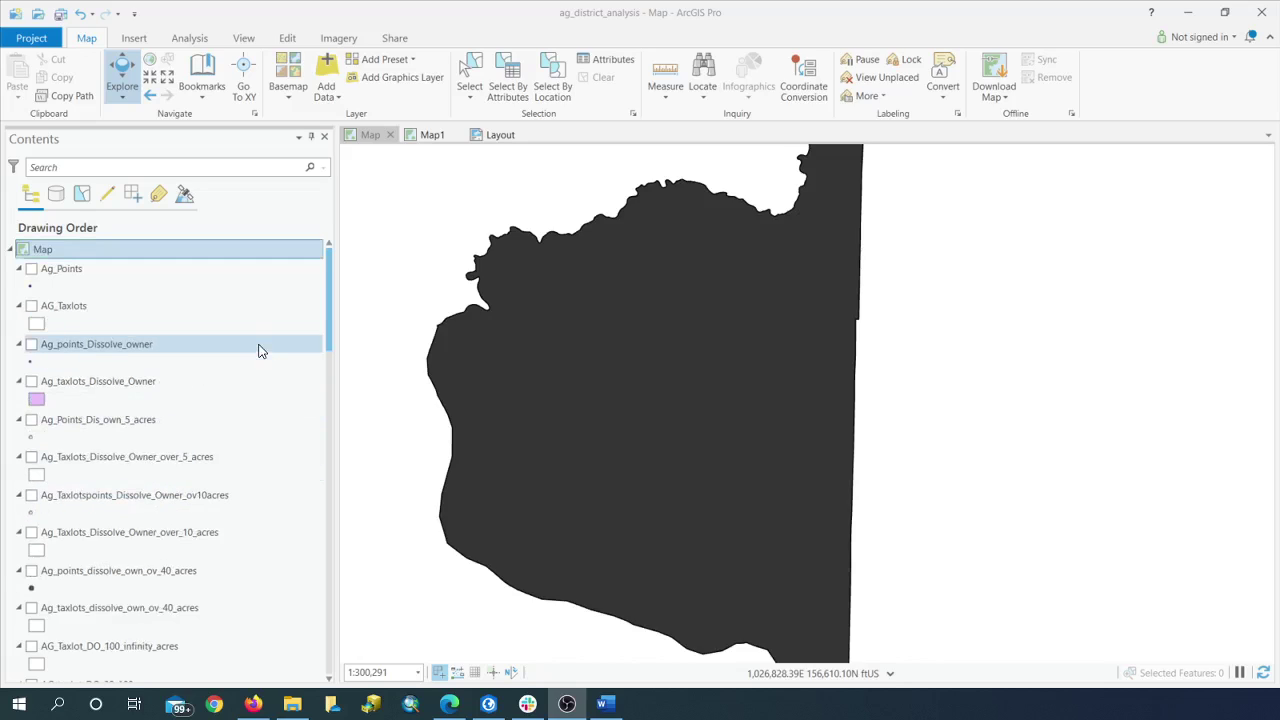
# Open the Kernel Density geoprocessing tool and choose Ag_points_Dissolve_owner as the input point features.
pyautogui.click(190, 39)
pyautogui.click(184, 80)
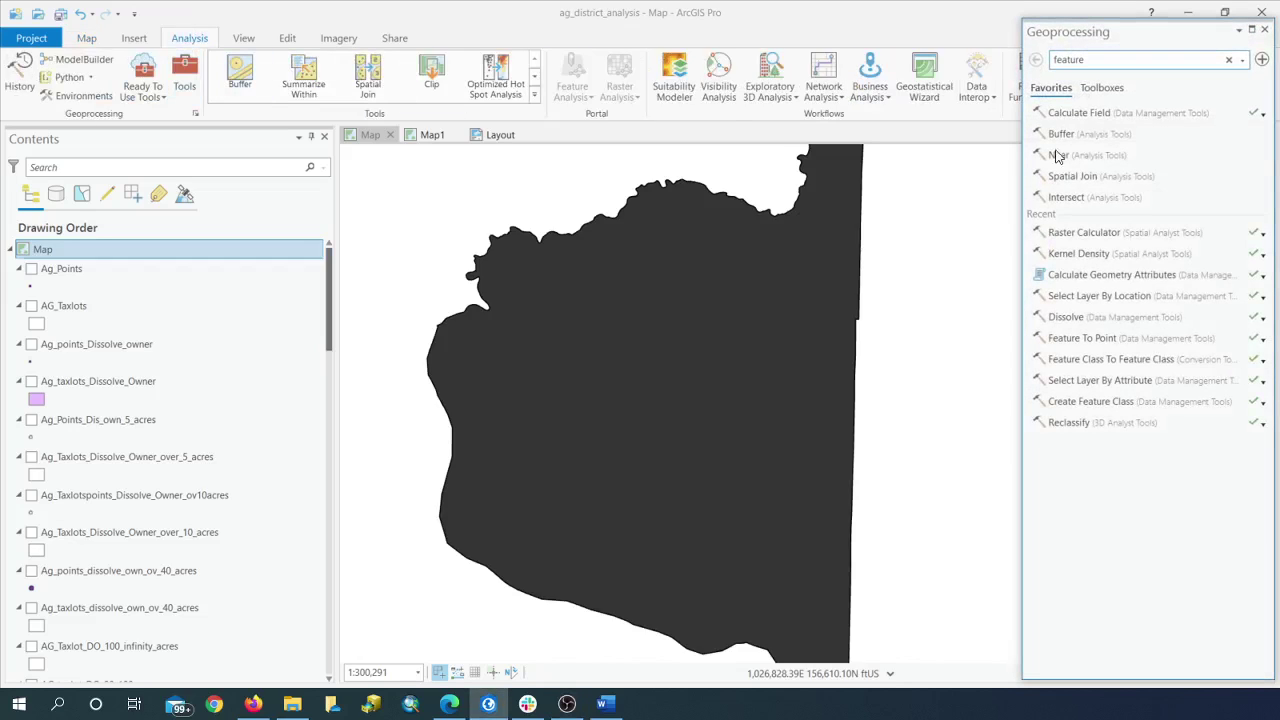
pyautogui.click(1080, 254)
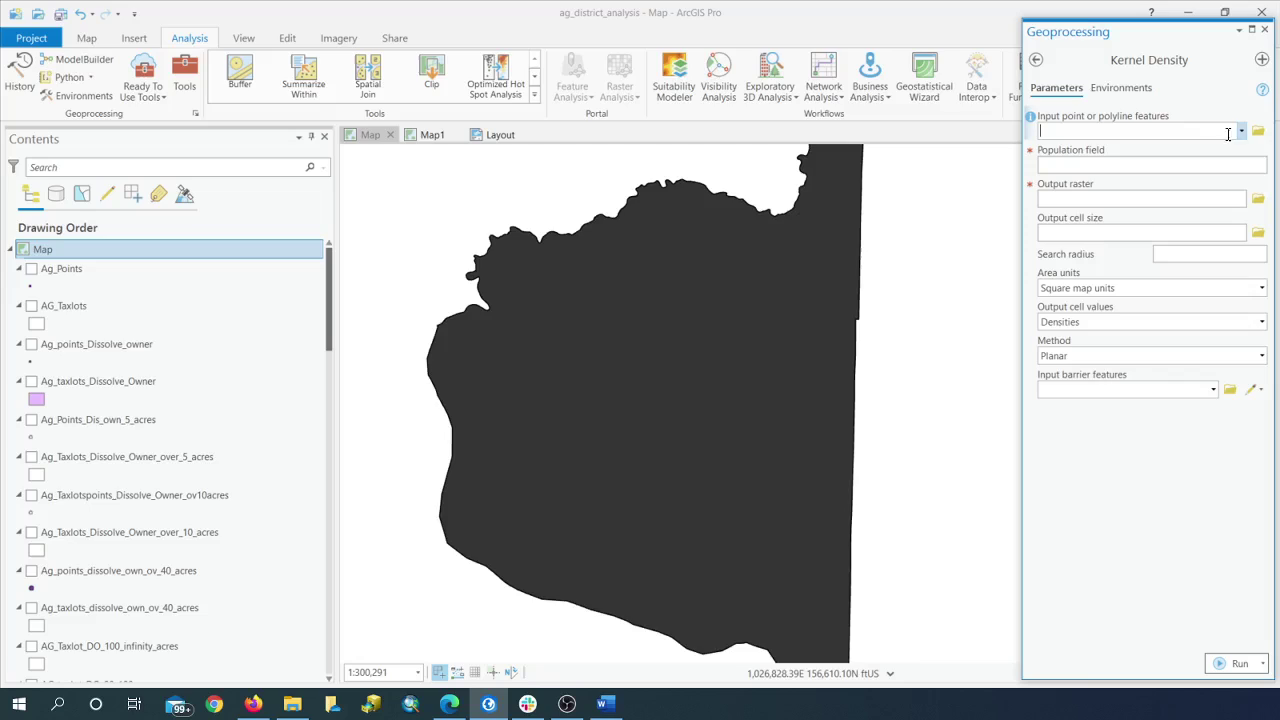
pyautogui.click(1243, 133)
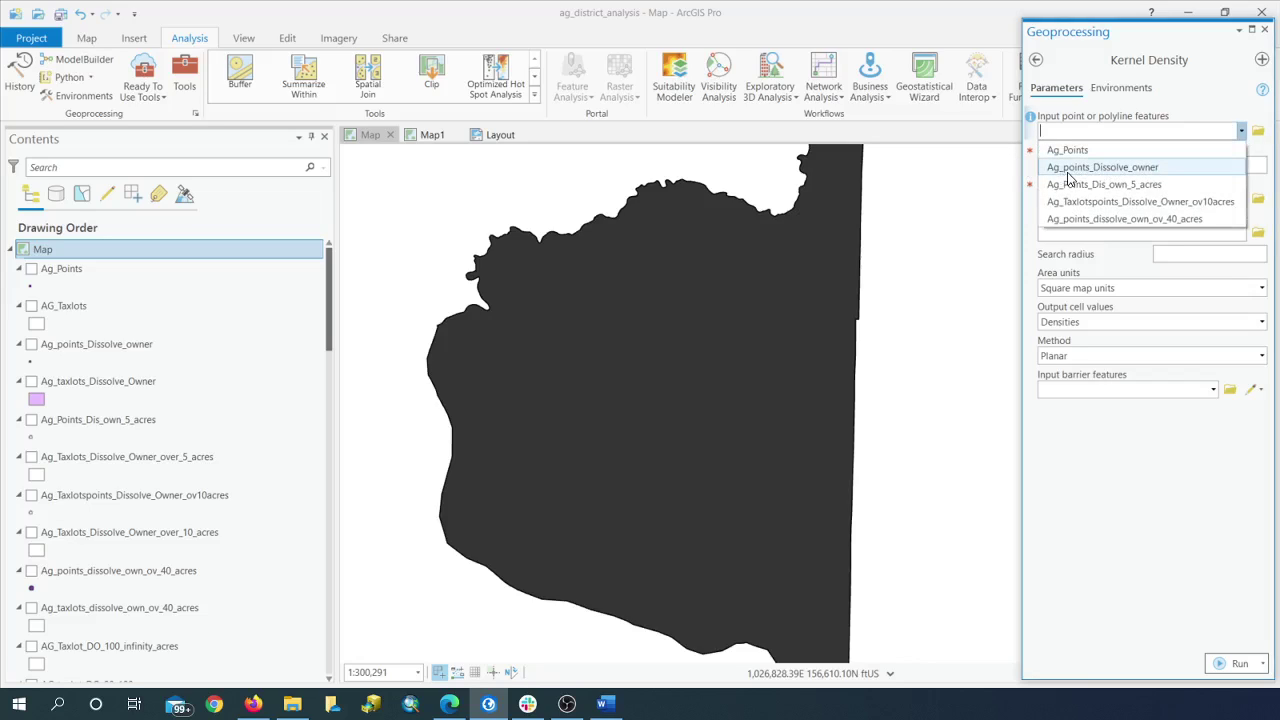
pyautogui.click(1176, 176)
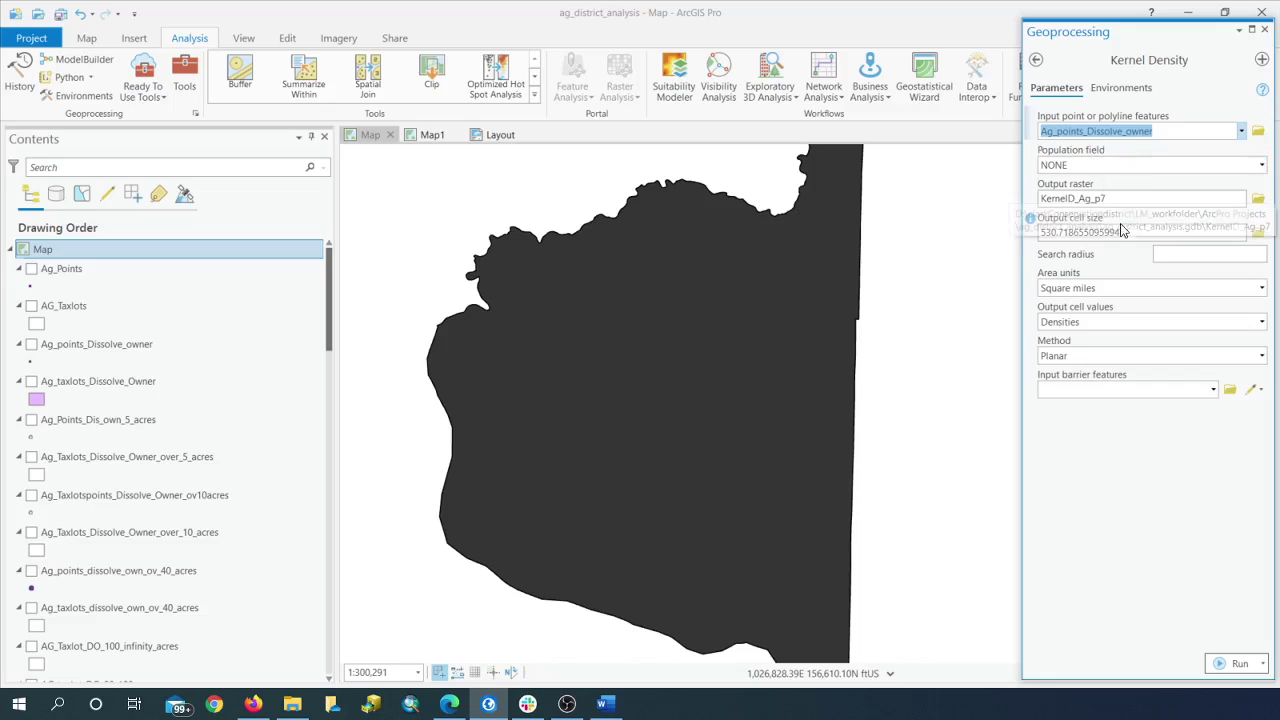
# Name the output raster KernelD_Ag_videotut and set the output cell size to 30.
pyautogui.click(1176, 199)
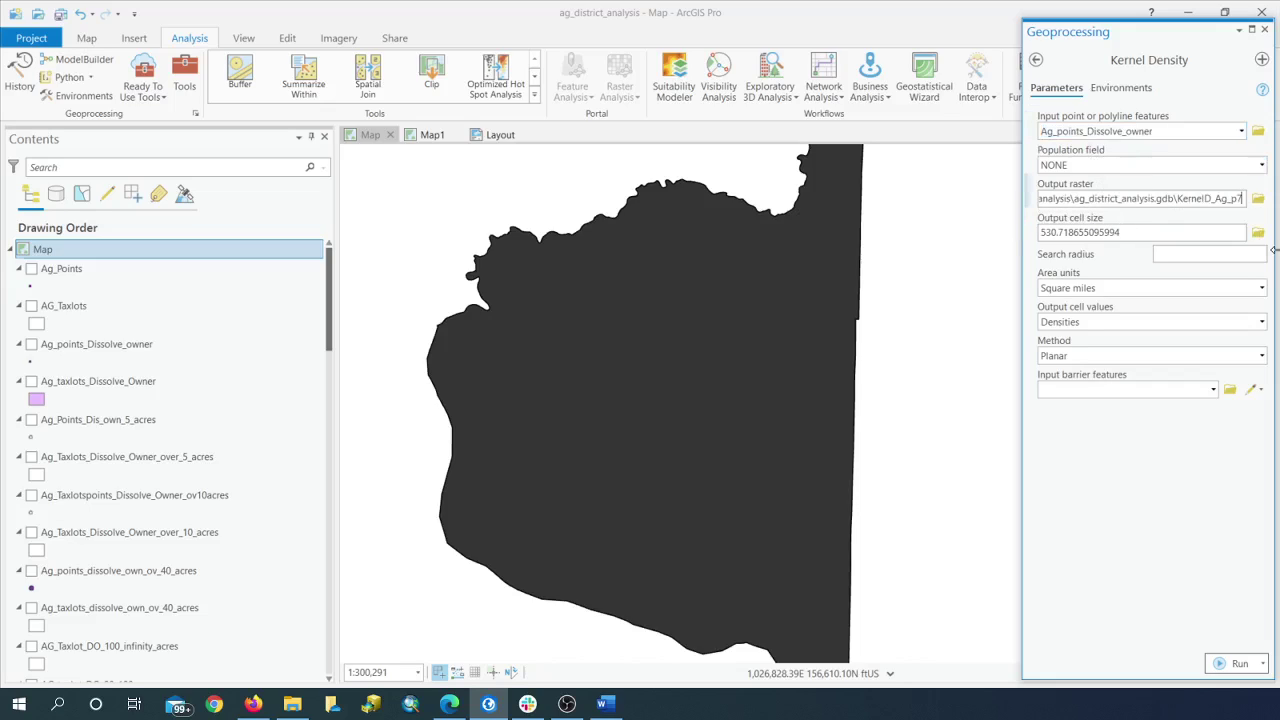
pyautogui.press('BackSpace')
pyautogui.press('BackSpace')
pyautogui.press('BackSpace')
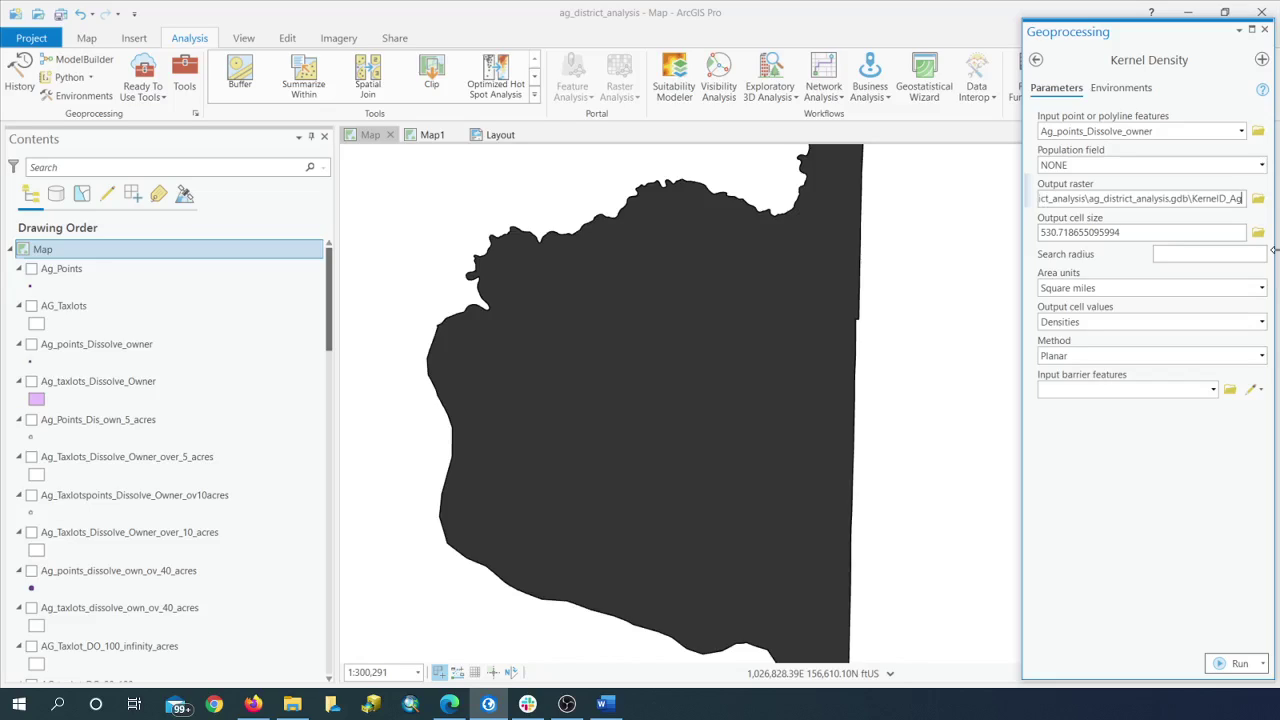
pyautogui.write('_vide')
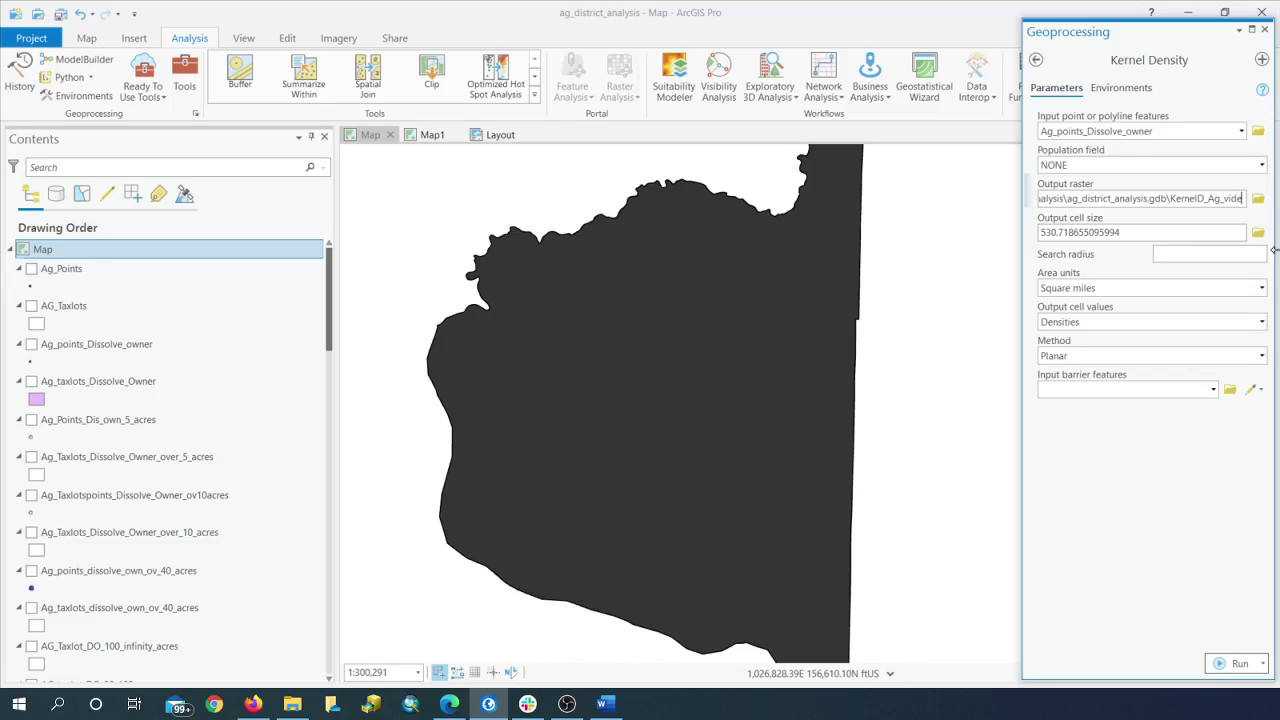
pyautogui.write('otut')
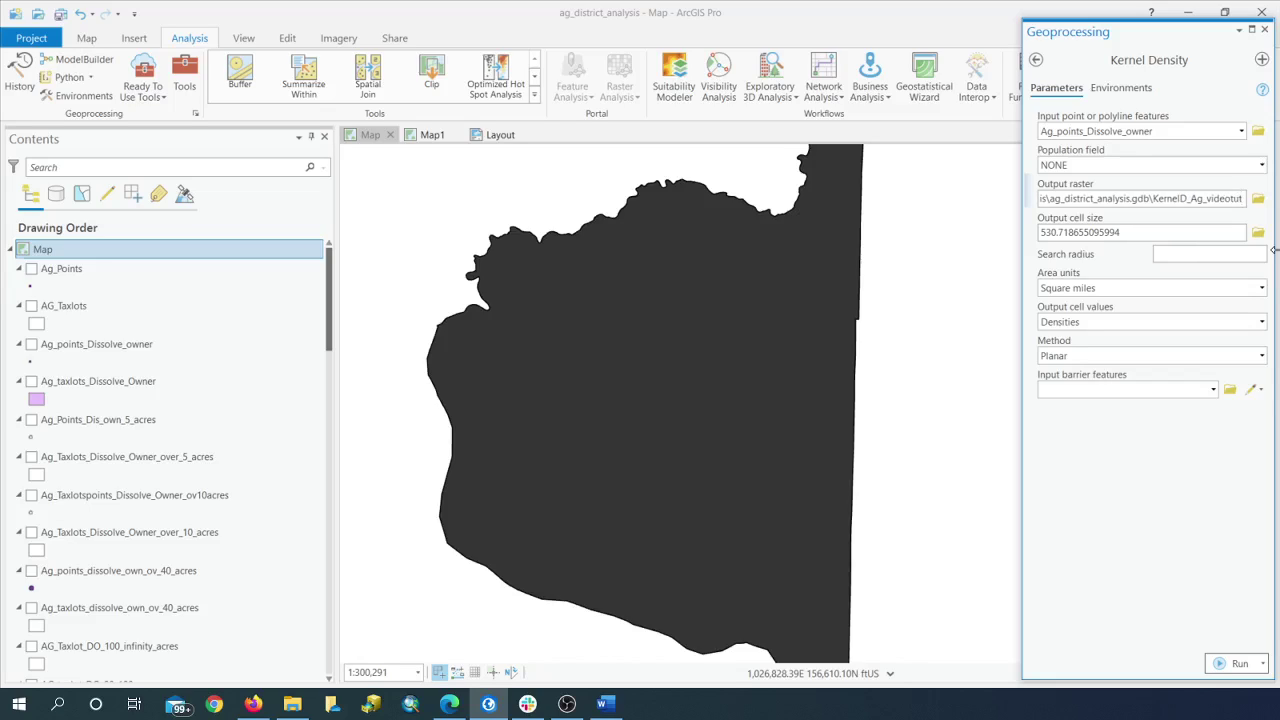
pyautogui.click(1128, 234)
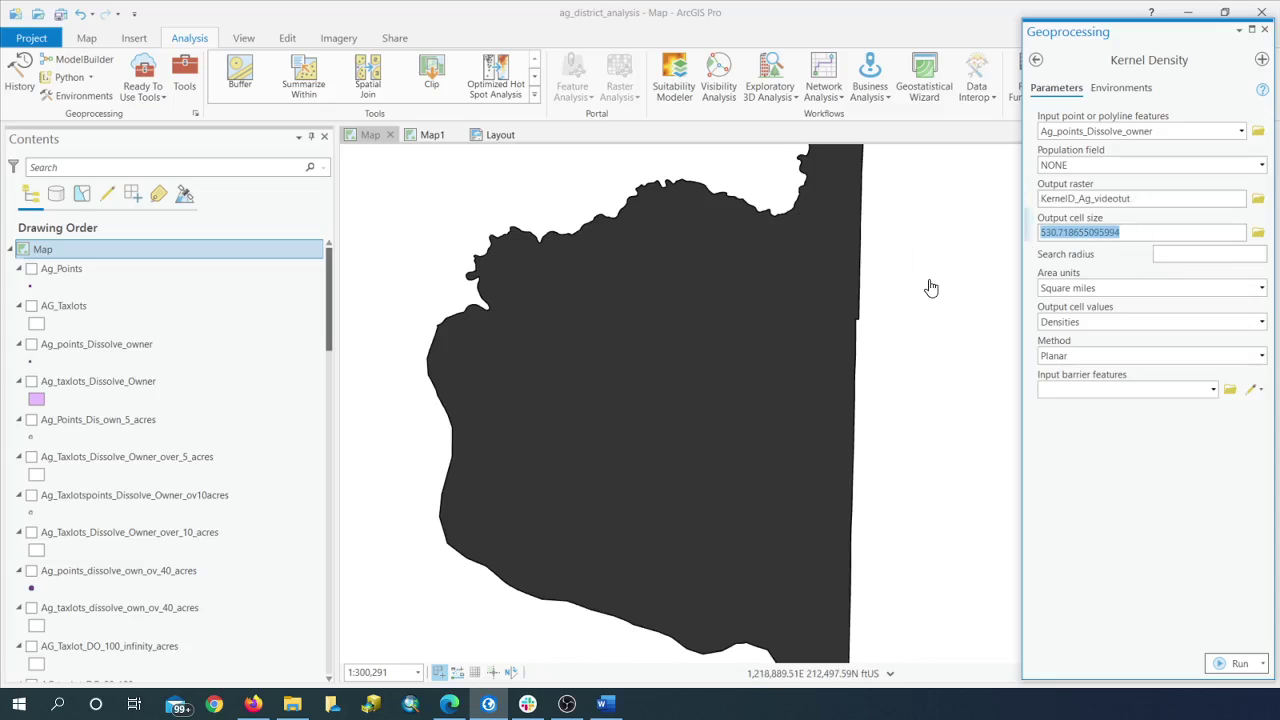
pyautogui.press('BackSpace')
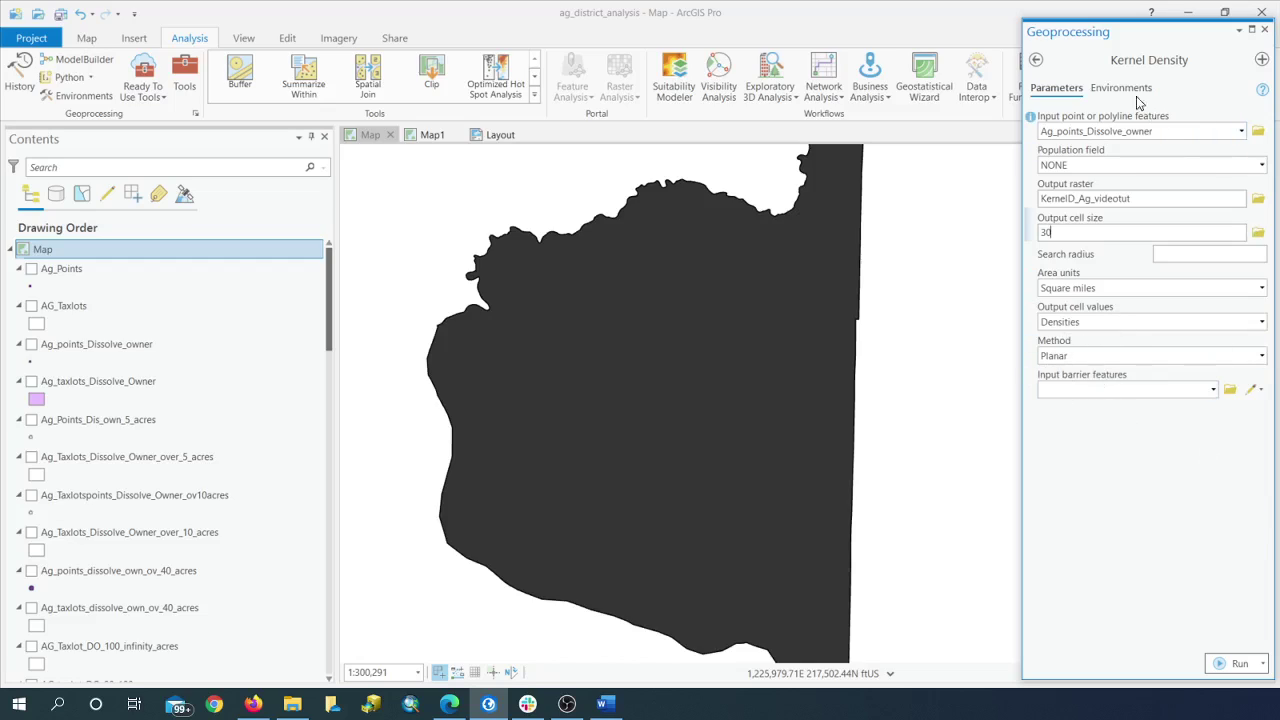
# Set the Kernel Density output coordinate system to that of the current map and run the tool.
pyautogui.click(1125, 88)
pyautogui.click(1240, 152)
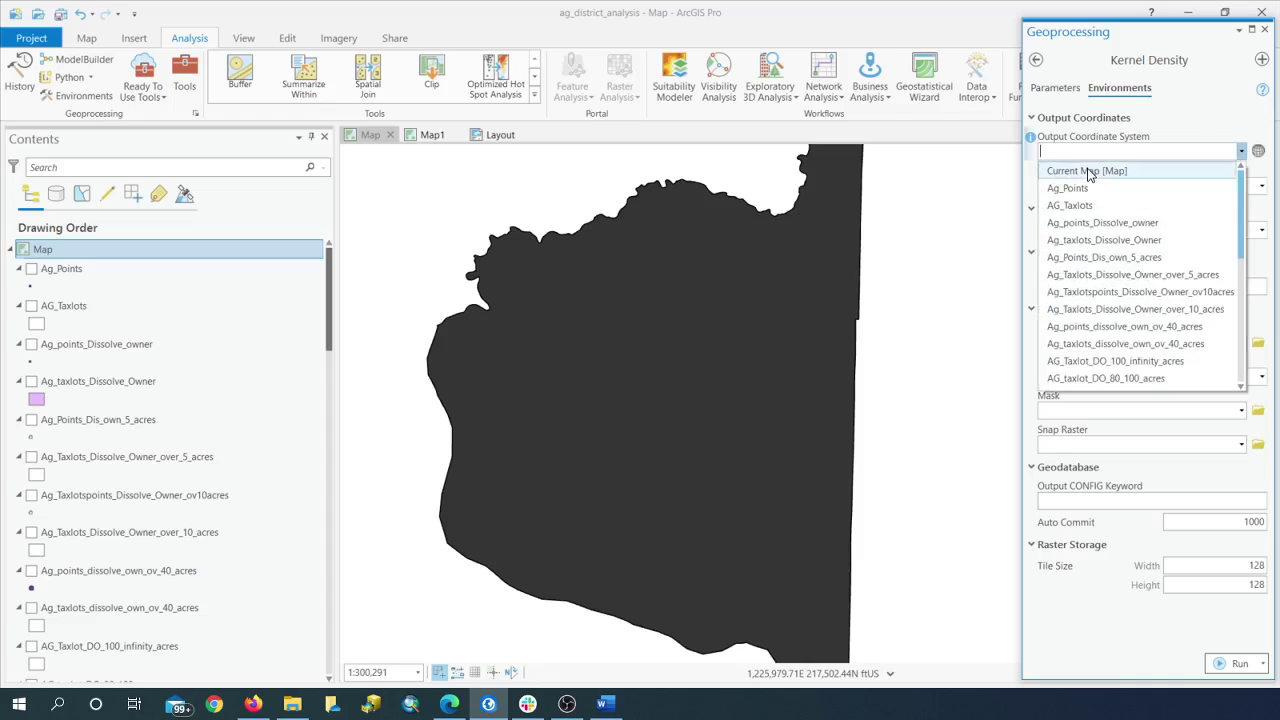
pyautogui.click(1091, 171)
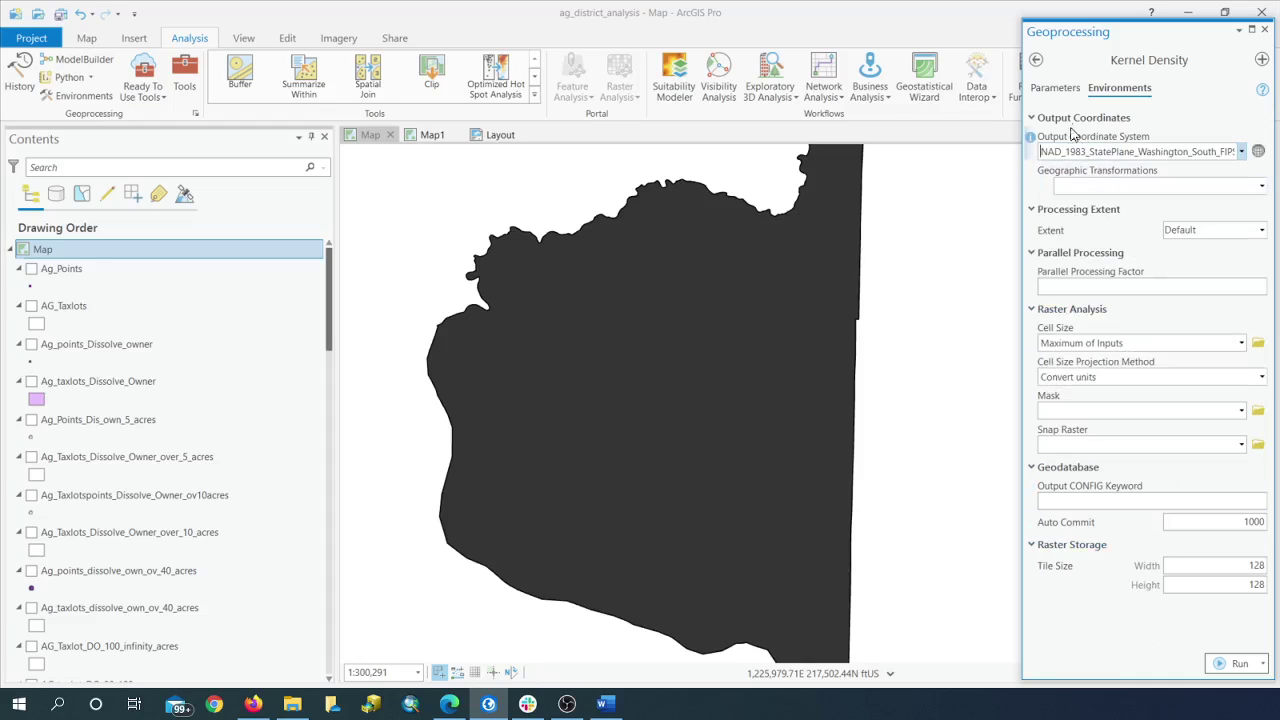
pyautogui.click(1055, 88)
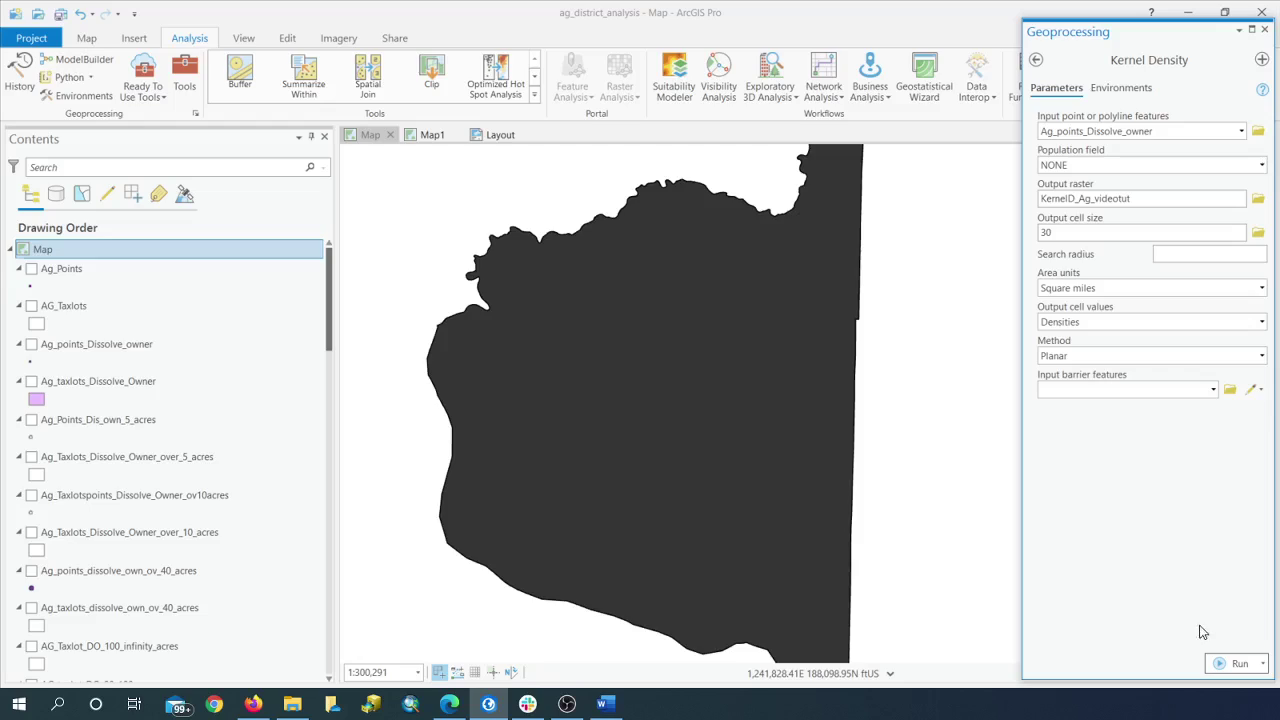
pyautogui.click(1231, 668)
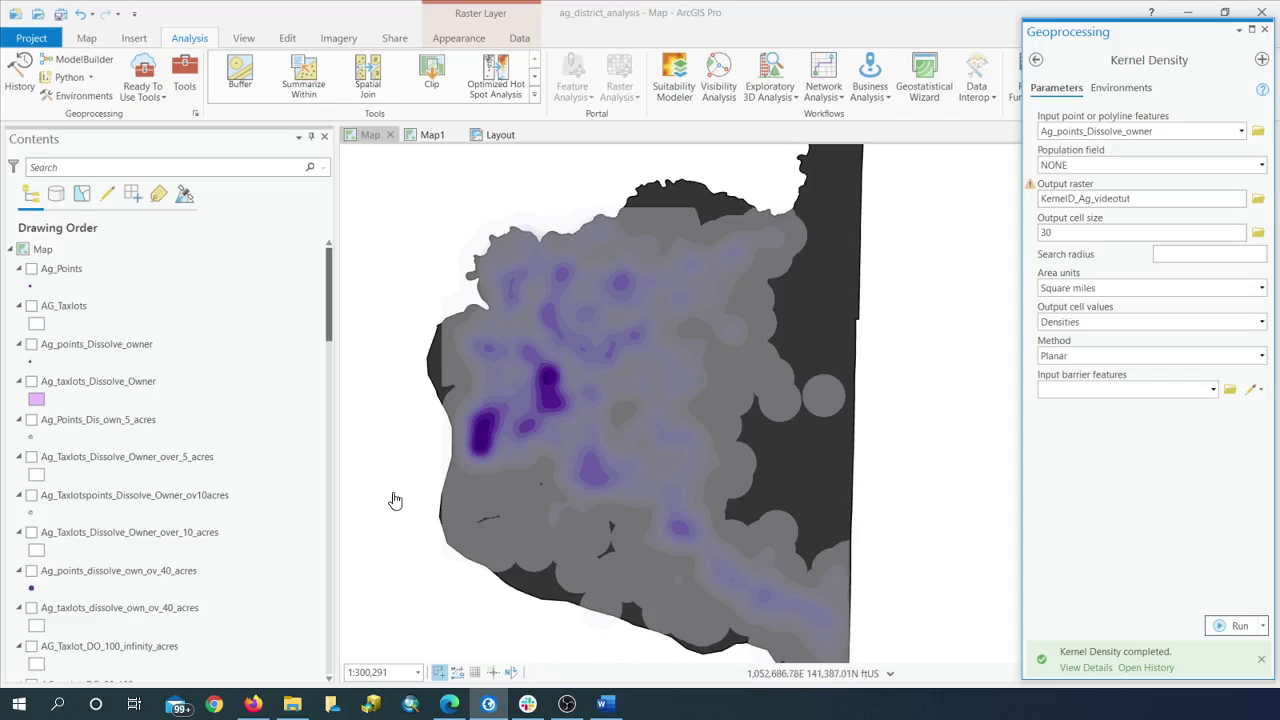
# Open the symbology of the KernelD_Ag_videotut layer and set its classification method to Quantile.
pyautogui.scroll(-8, 154, 455)
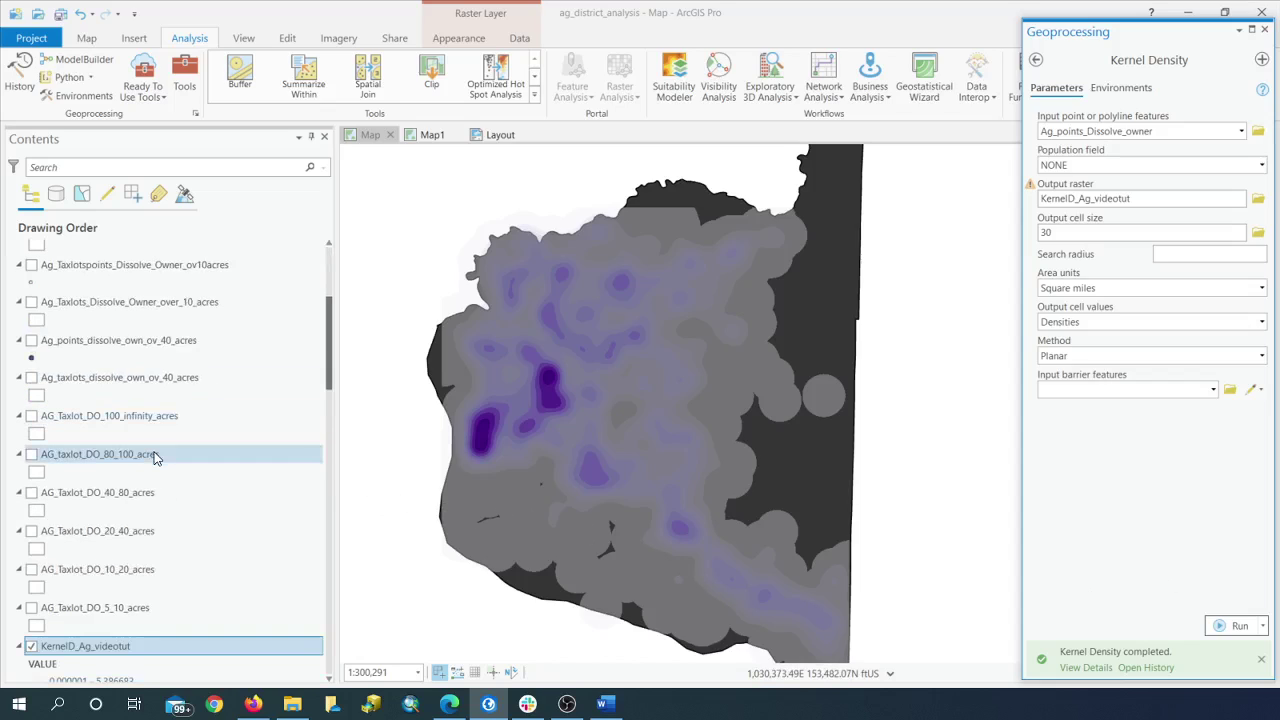
pyautogui.scroll(10, 197, 453)
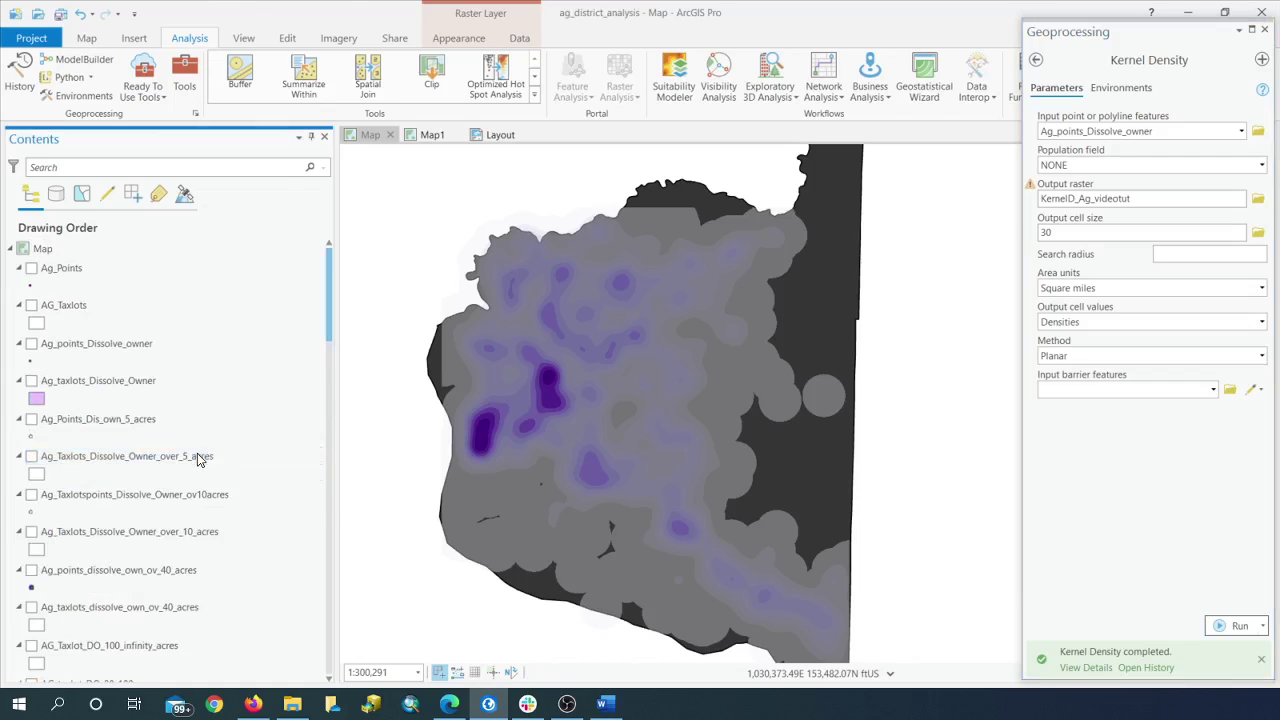
pyautogui.rightClick(197, 453)
pyautogui.click(392, 326)
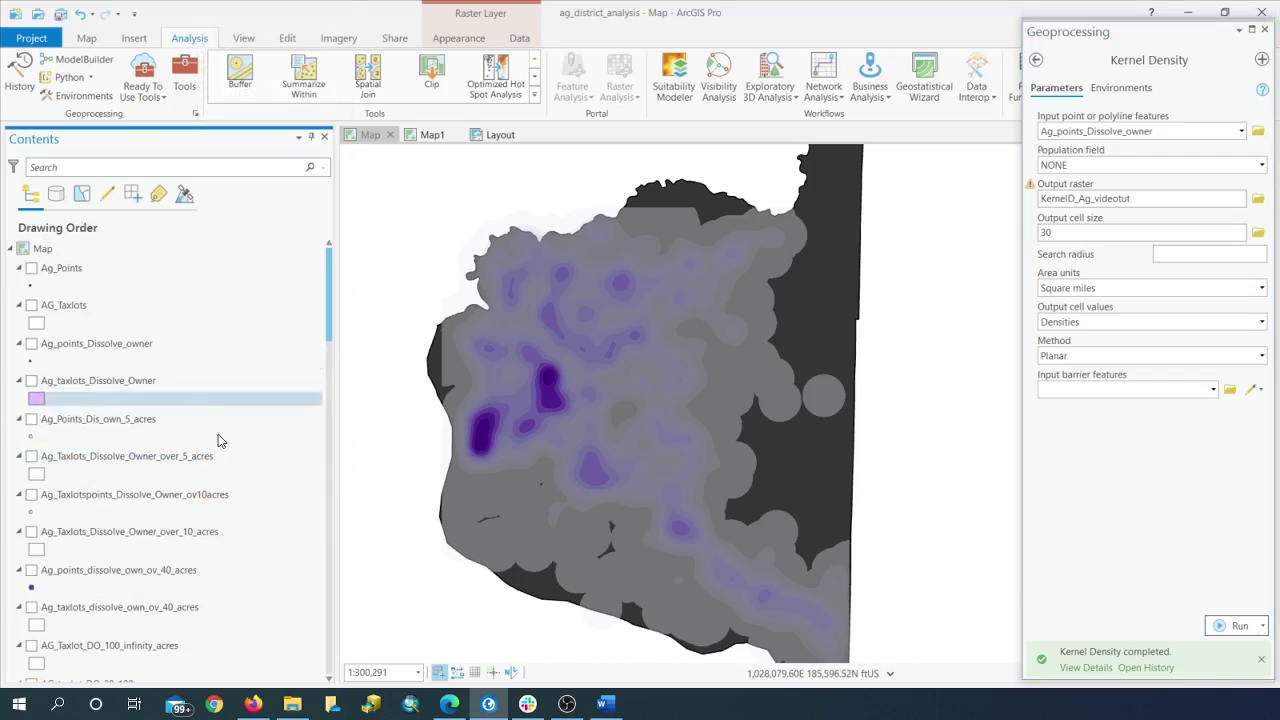
pyautogui.scroll(-10, 218, 450)
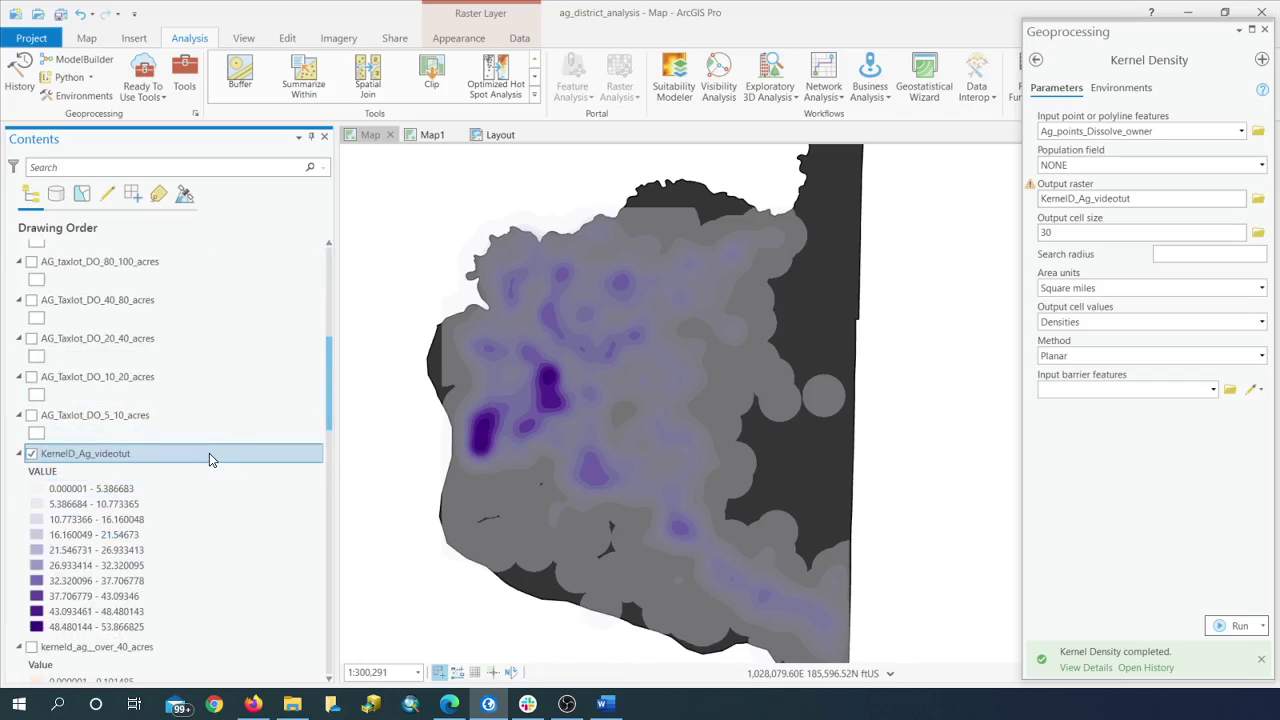
pyautogui.rightClick(210, 459)
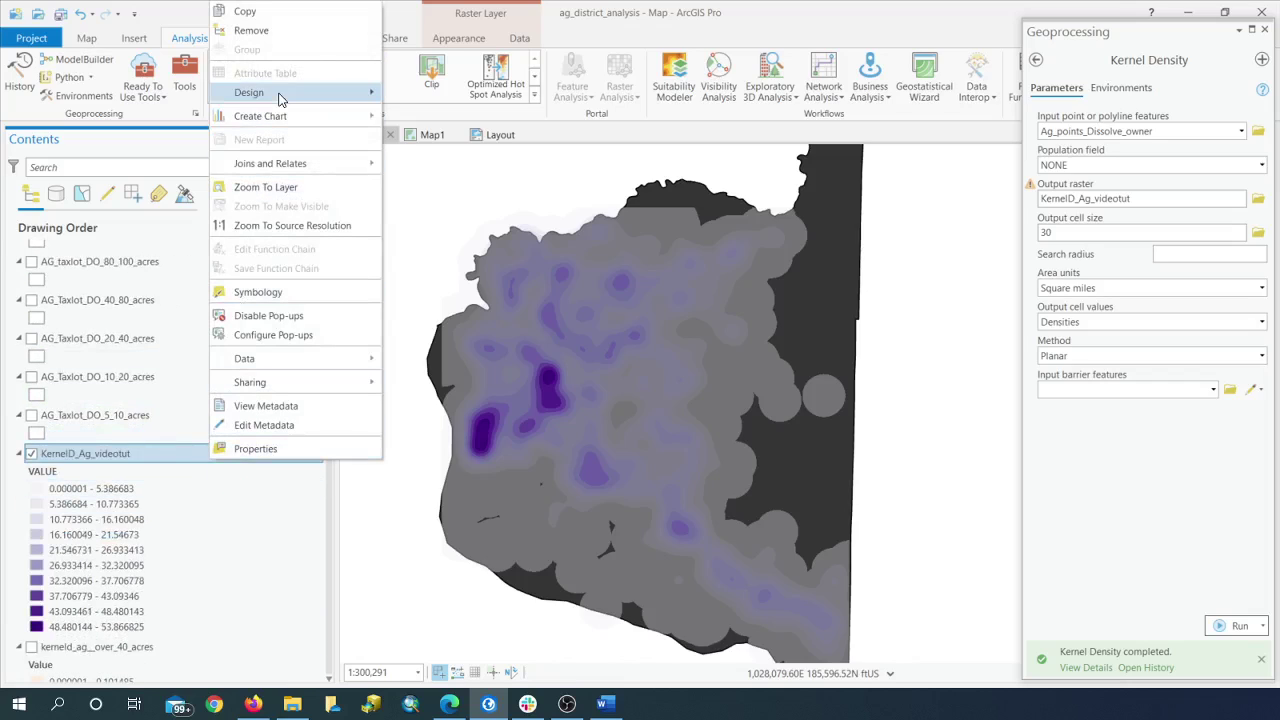
pyautogui.click(287, 292)
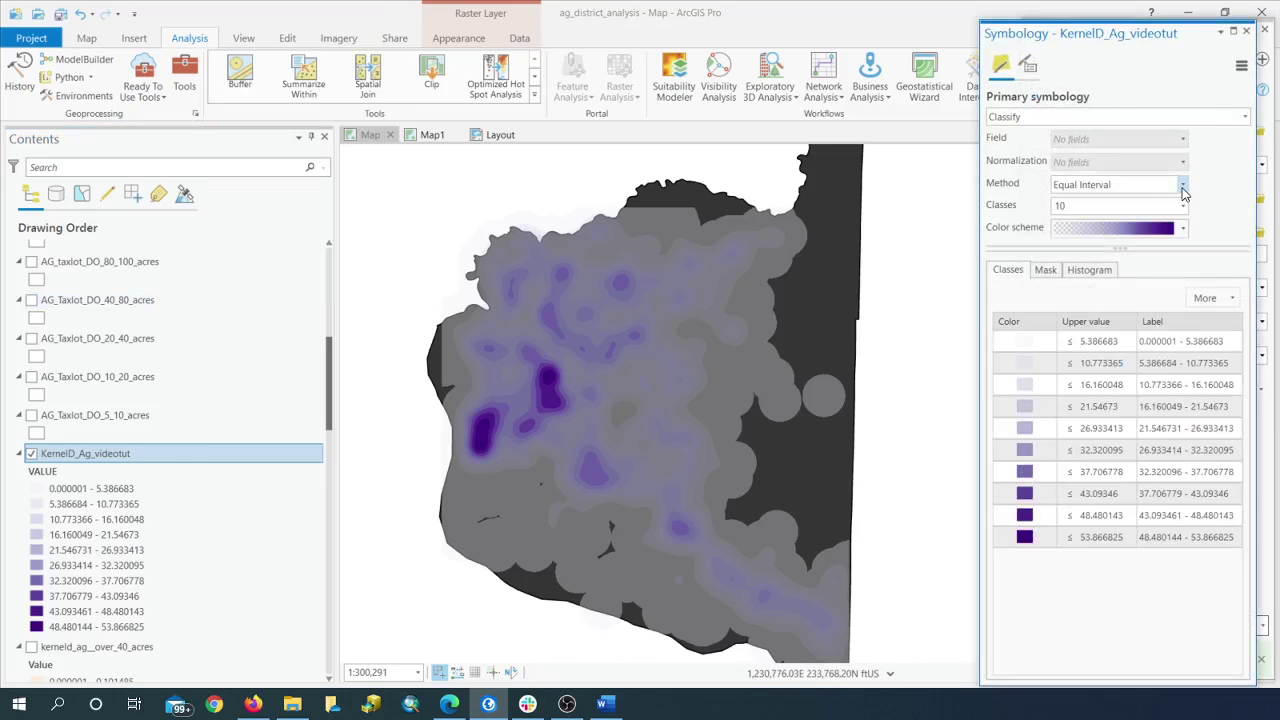
pyautogui.click(1183, 184)
pyautogui.click(1163, 298)
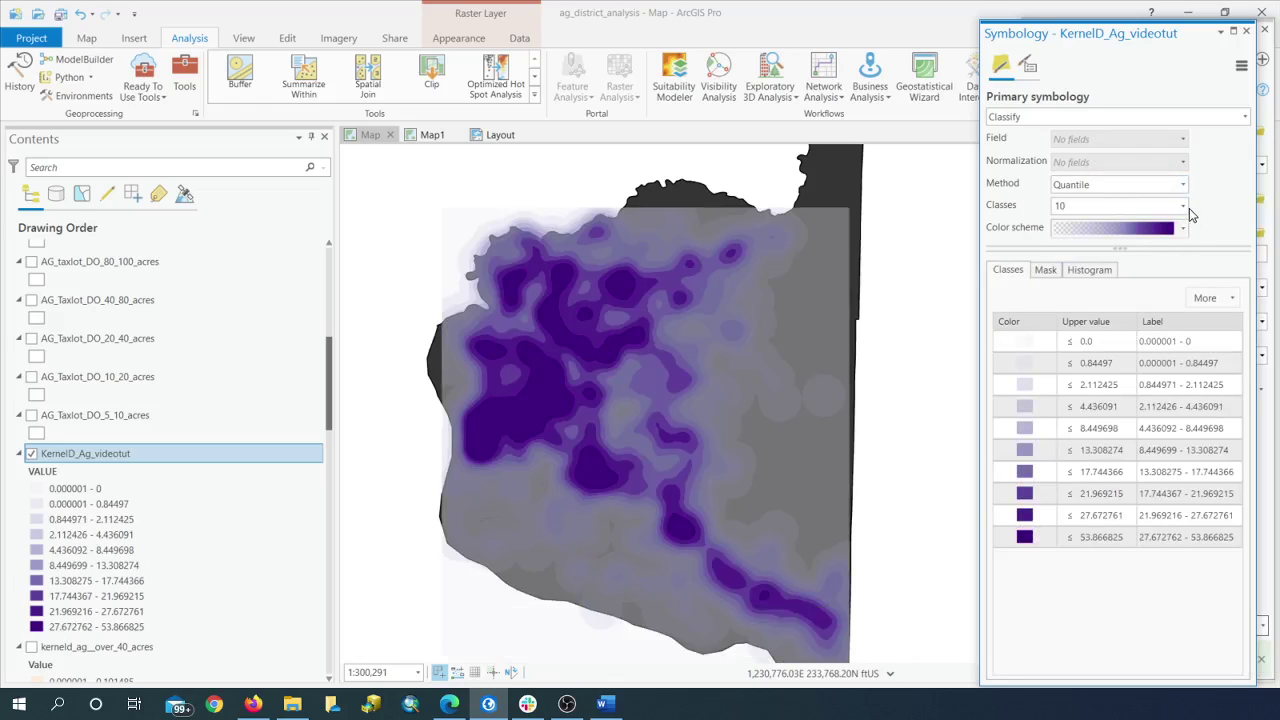
# Set the number of classes for KernelD_Ag_videotut to 5 and close its symbology settings.
pyautogui.click(1184, 210)
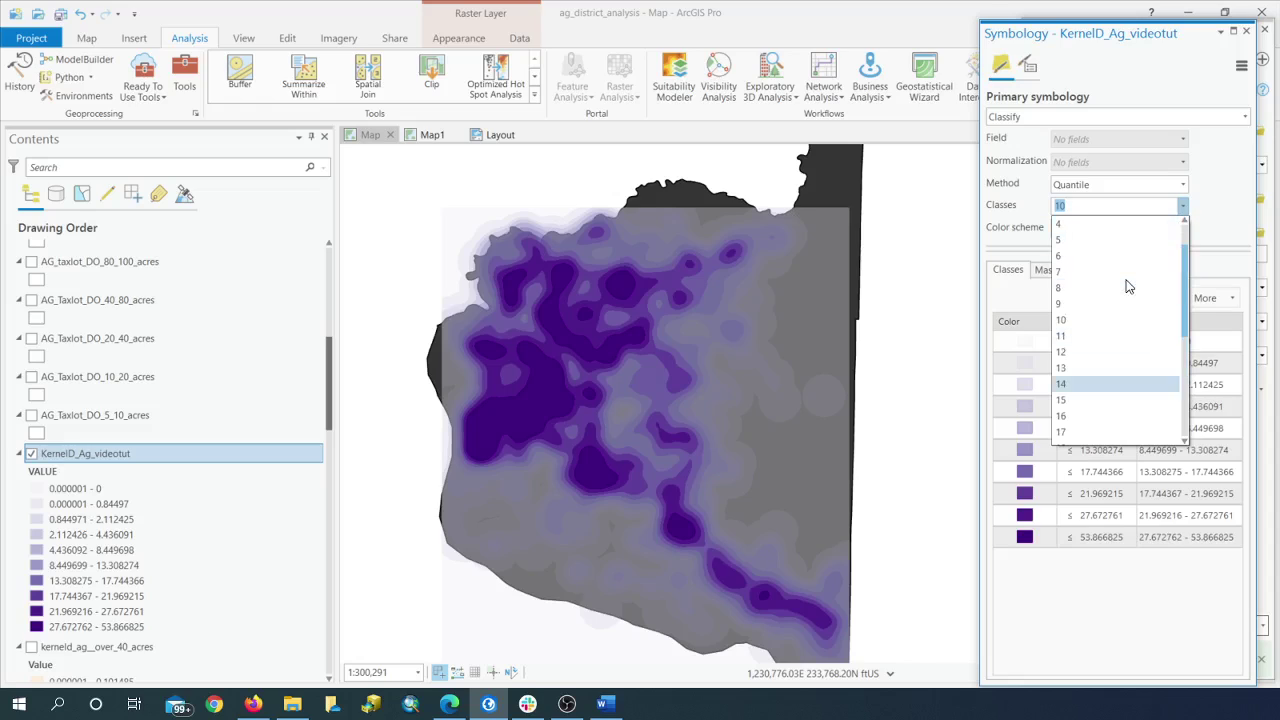
pyautogui.click(1092, 243)
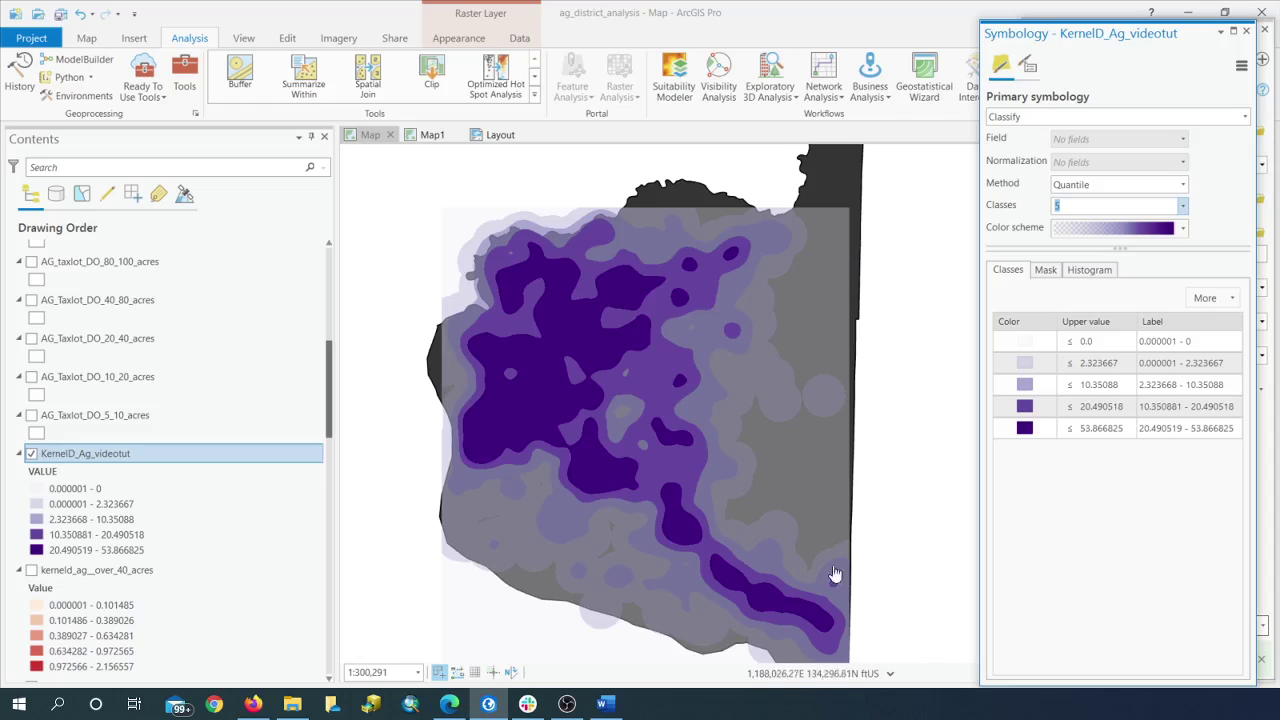
pyautogui.moveTo(666, 471); pyautogui.dragTo(609, 391)
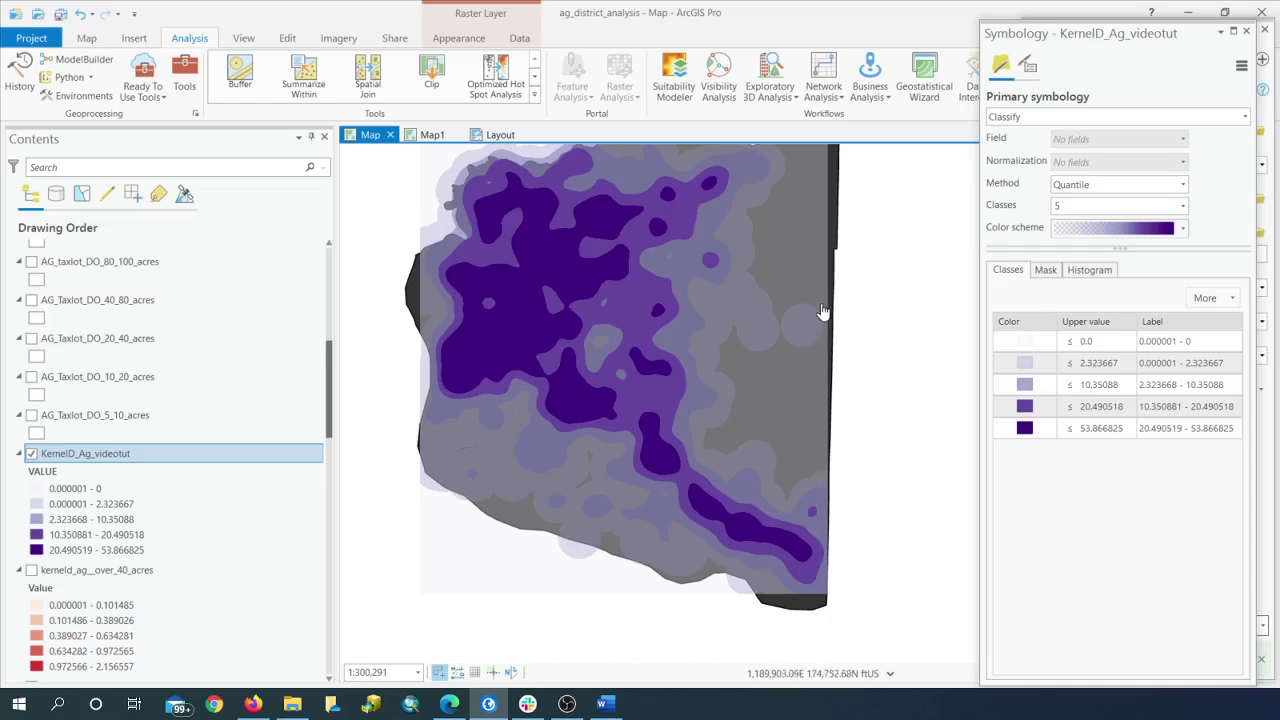
pyautogui.click(1246, 33)
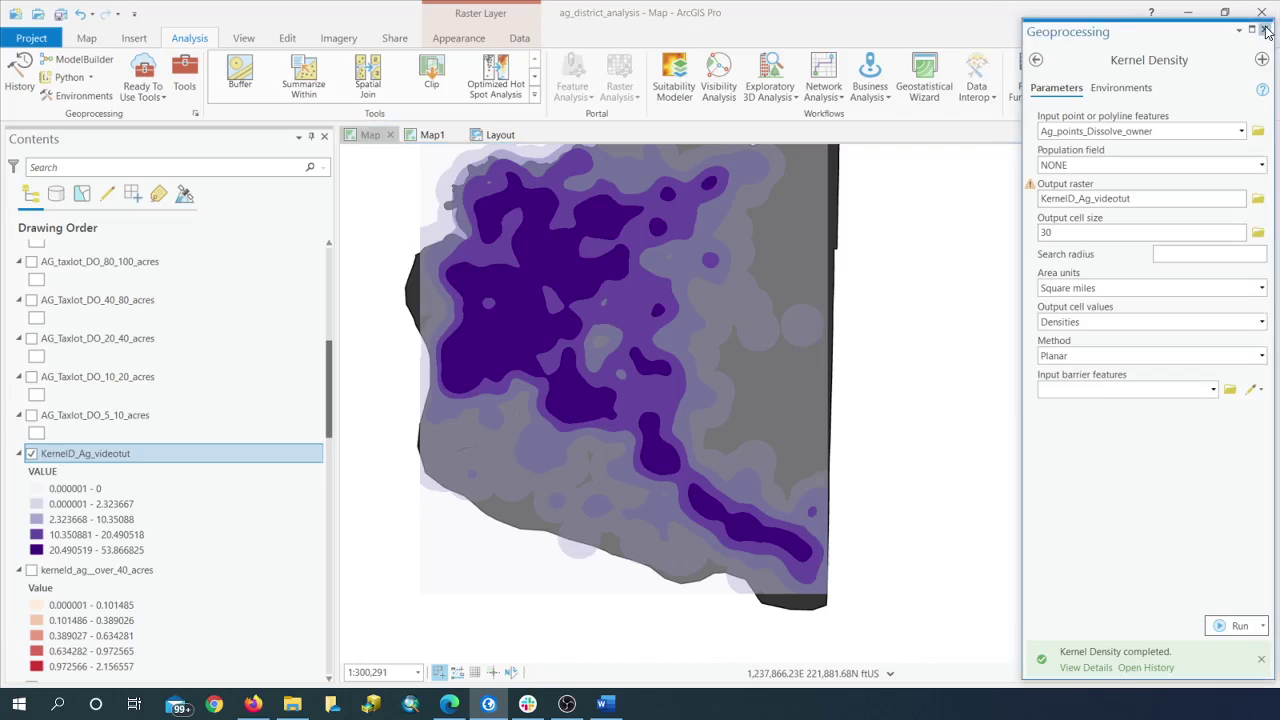
# Close the Kernel Density tool and open the Raster Calculator.
pyautogui.click(1265, 31)
pyautogui.click(184, 80)
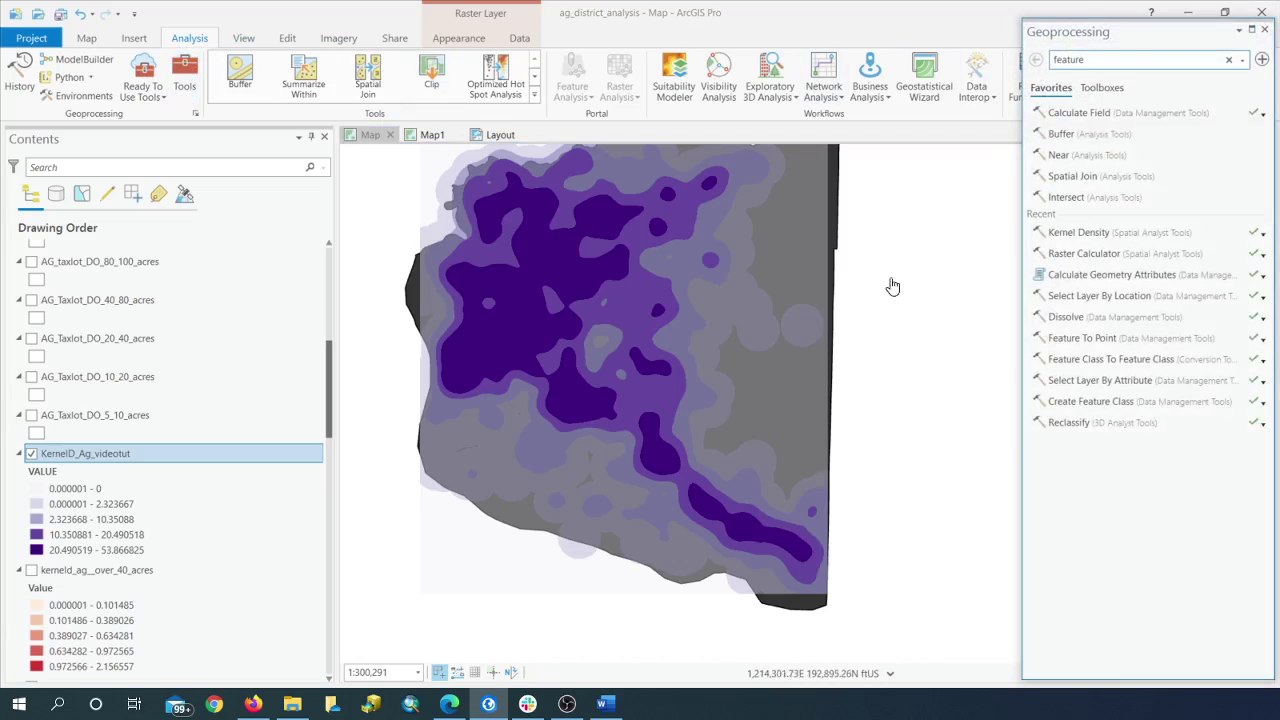
pyautogui.click(1065, 253)
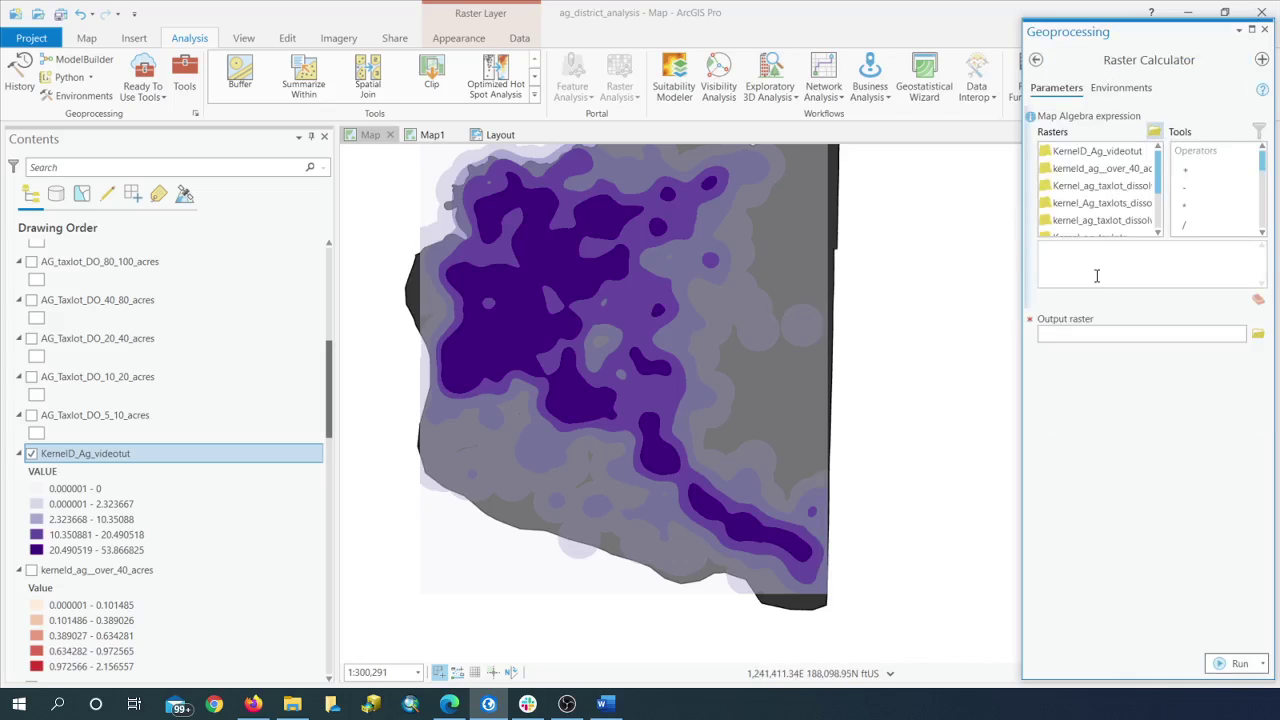
pyautogui.moveTo(723, 323); pyautogui.dragTo(697, 371)
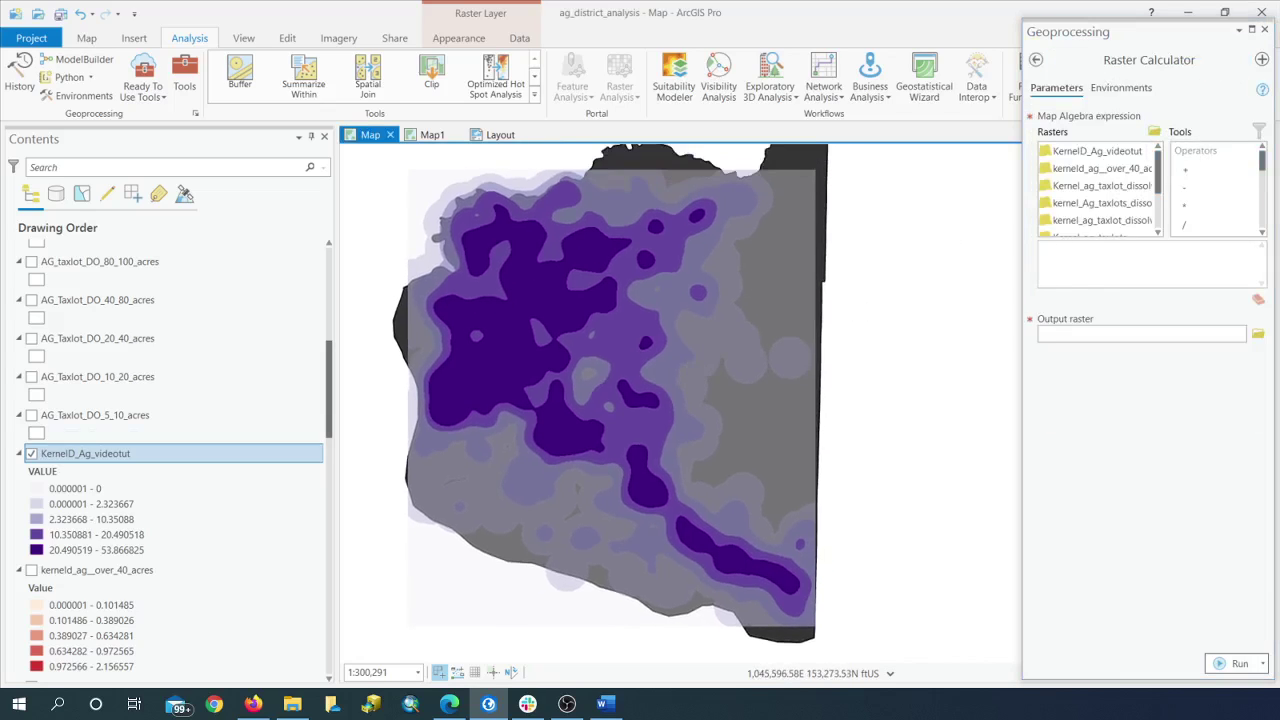
pyautogui.hotkey('alt', 'Tab')
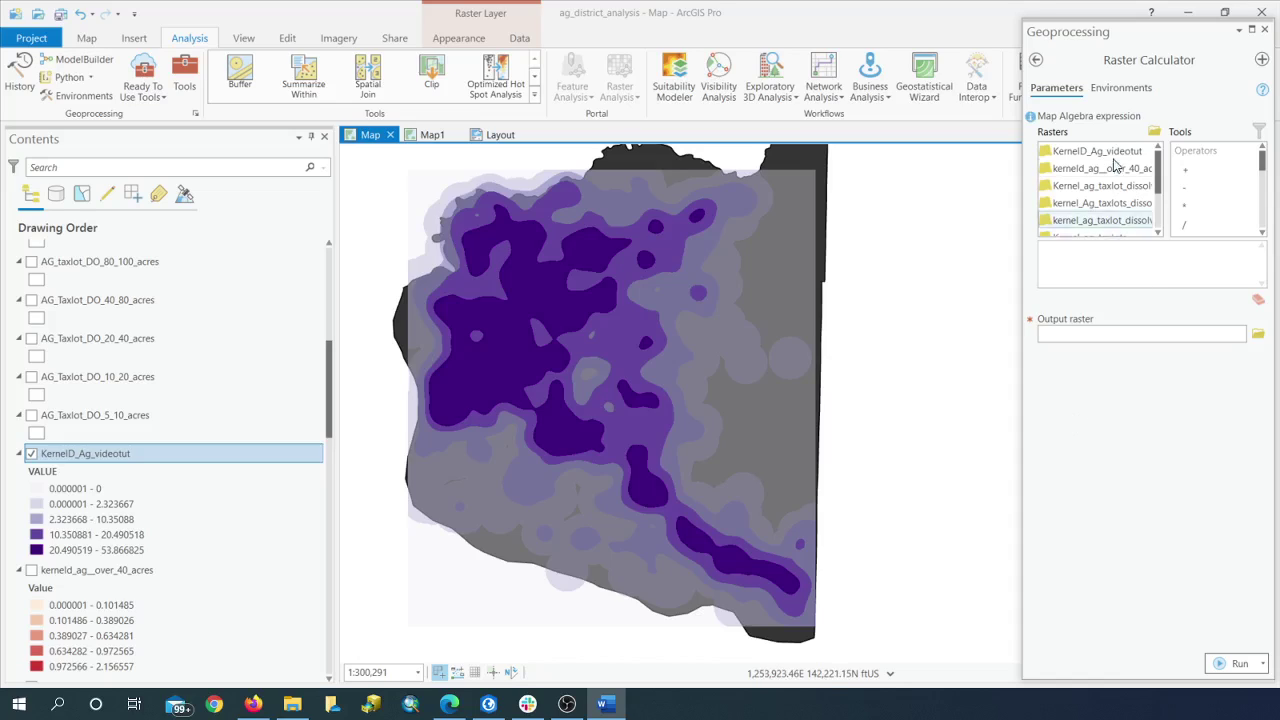
# Build the map algebra expression "KernelD_Ag_videotut" * Con("KernelD_Ag_videotut">0,1) in the Raster Calculator.
pyautogui.click(1072, 151)
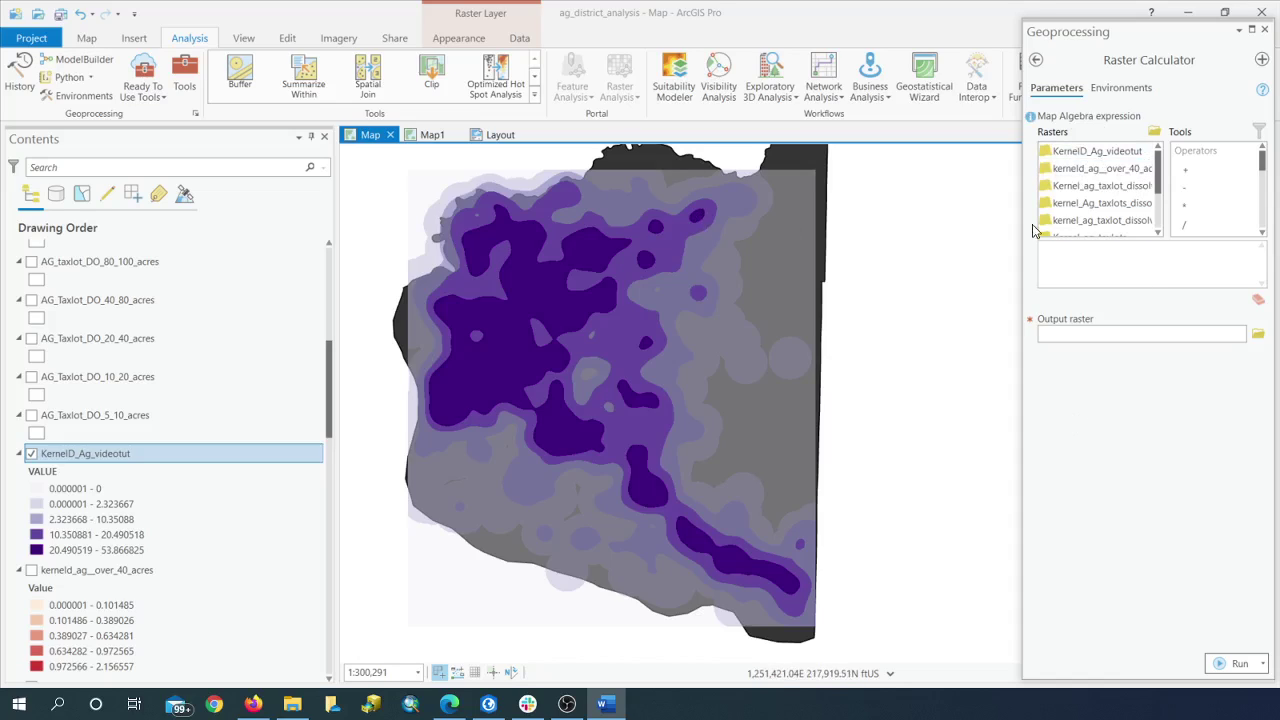
pyautogui.doubleClick(1128, 151)
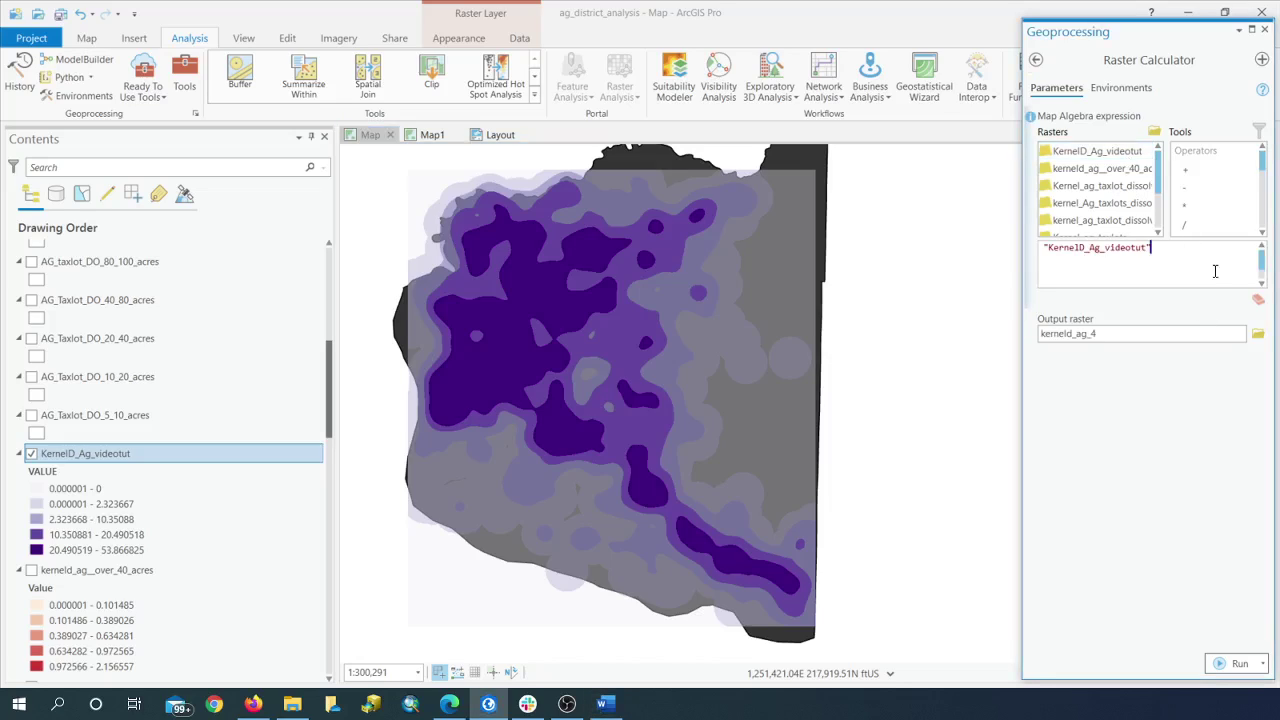
pyautogui.doubleClick(1224, 208)
pyautogui.scroll(-4, 1224, 212)
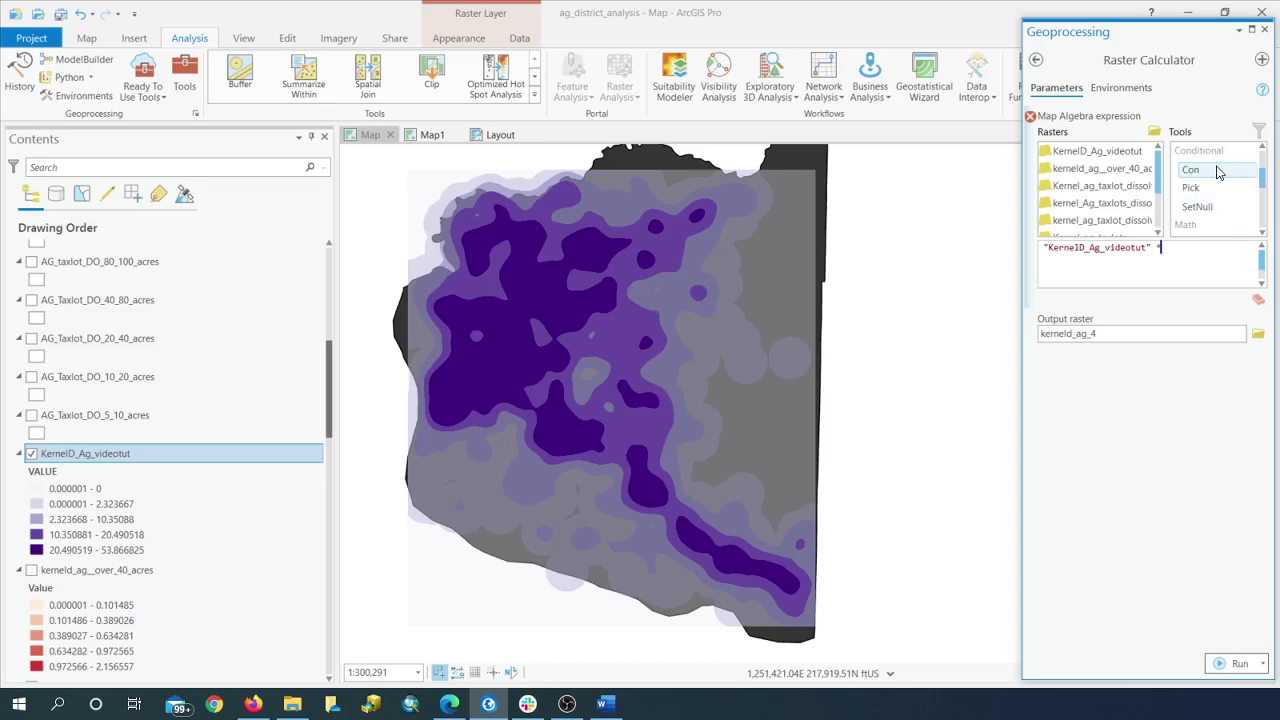
pyautogui.doubleClick(1216, 170)
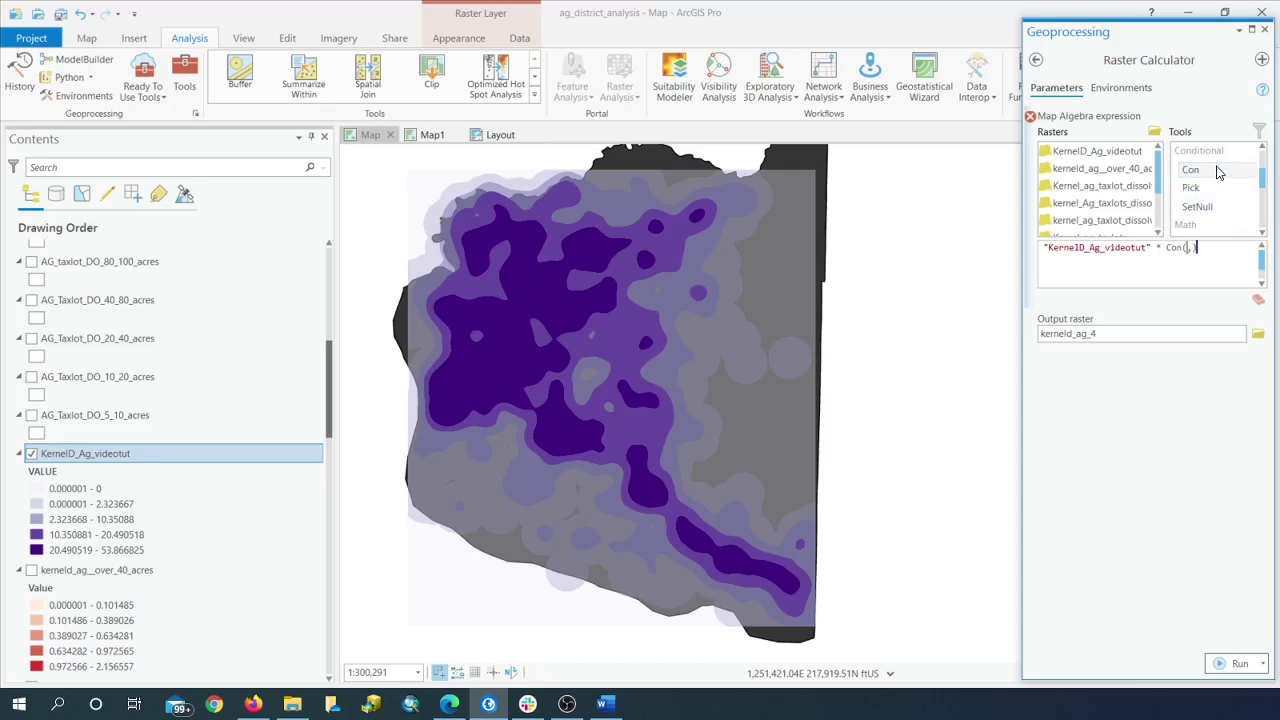
pyautogui.doubleClick(1120, 158)
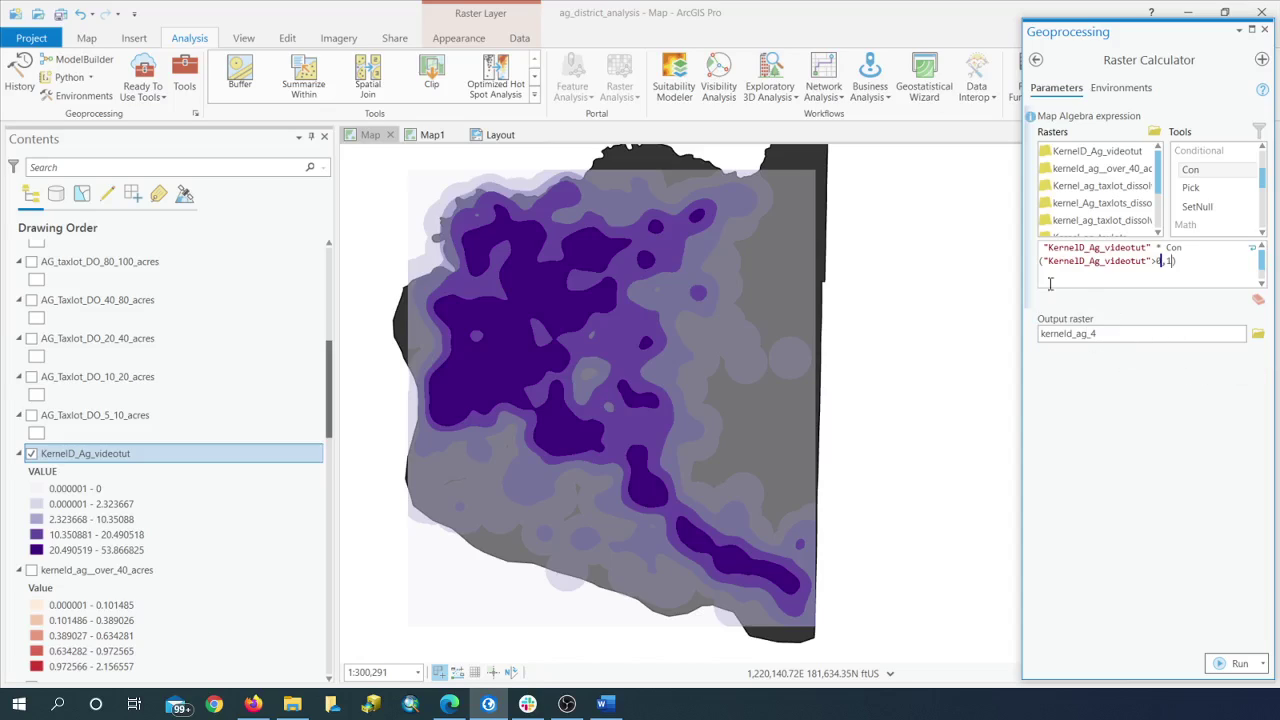
# Name the Raster Calculator's output raster kerneld_ag_vidtut2 and run the tool.
pyautogui.click(1116, 335)
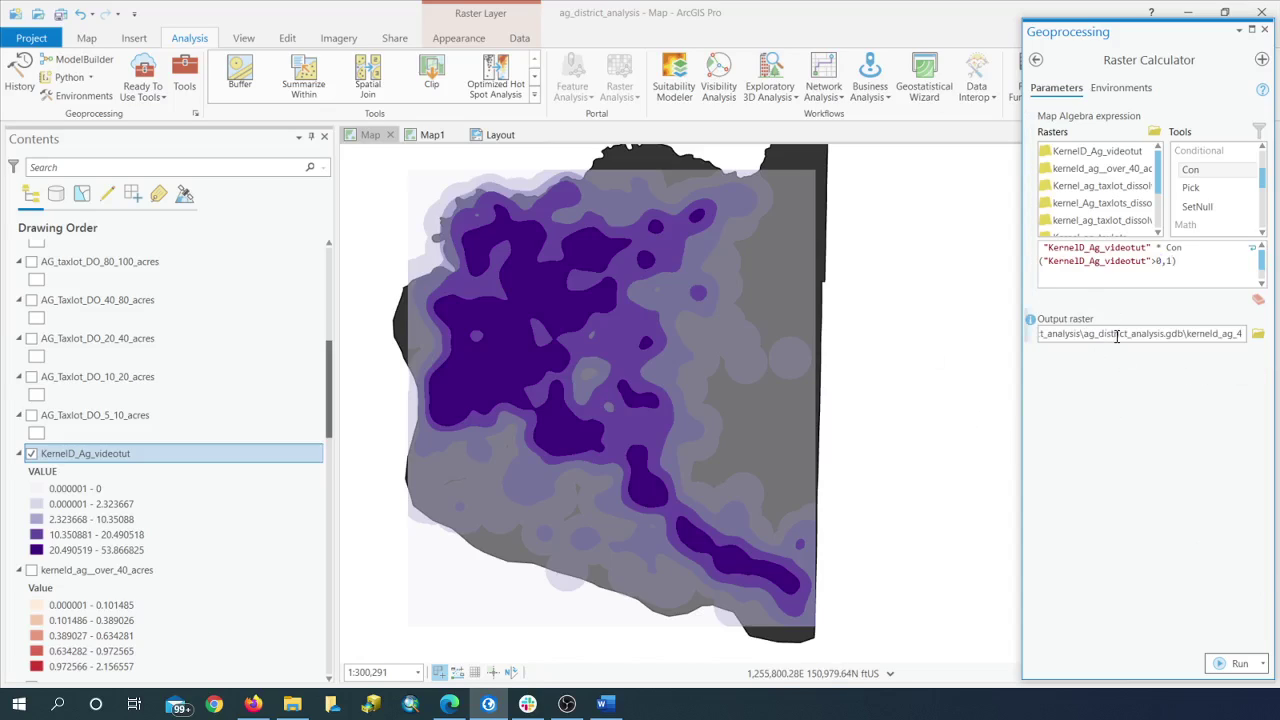
pyautogui.press('BackSpace')
pyautogui.write('vidtut')
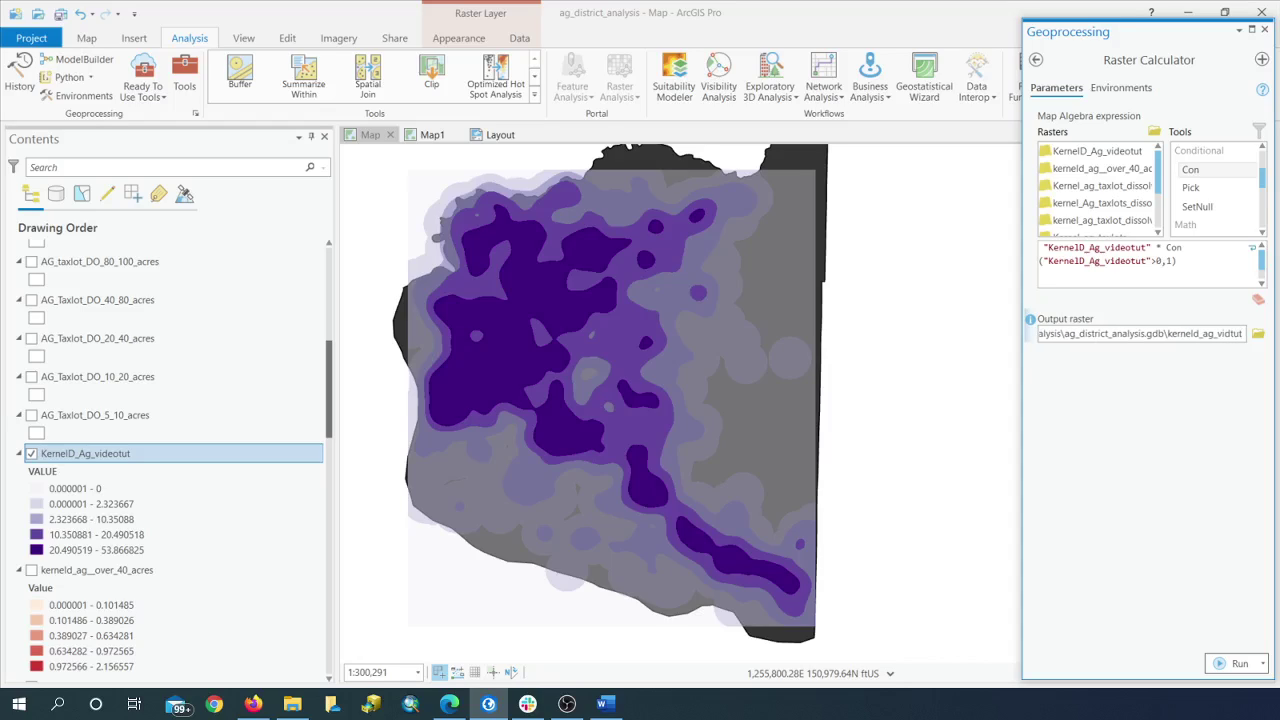
pyautogui.write('2')
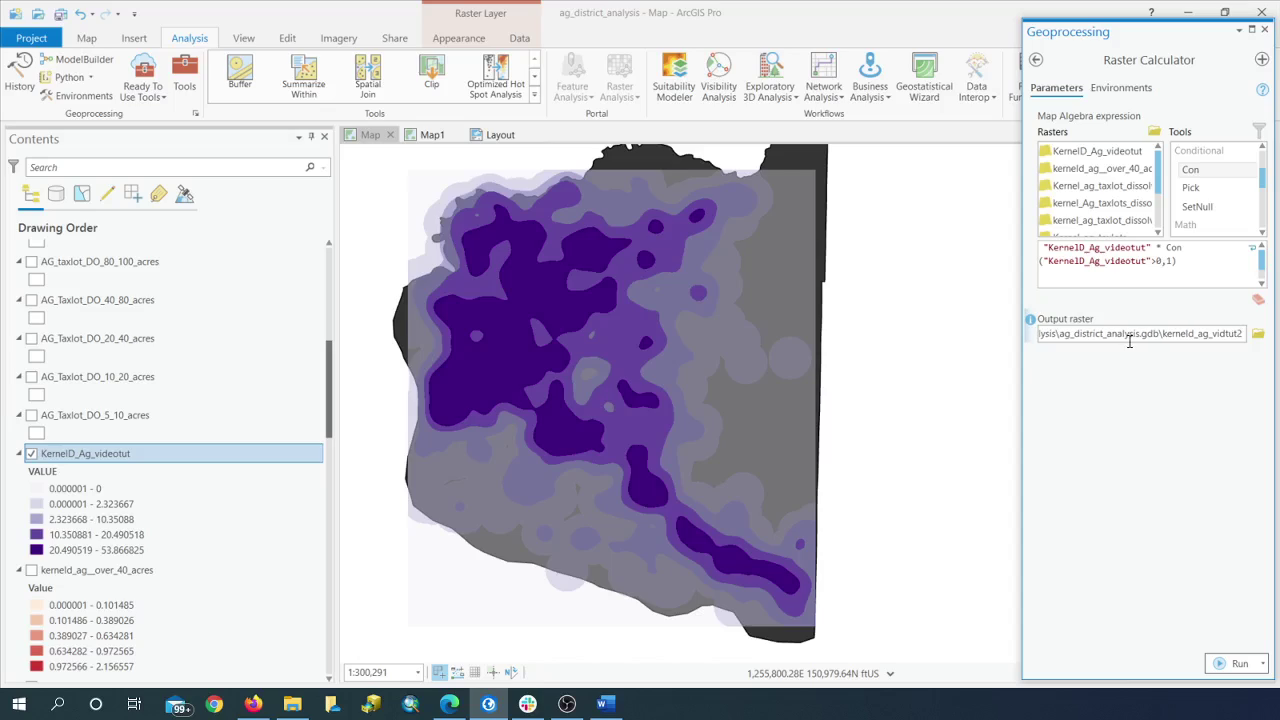
pyautogui.click(1236, 663)
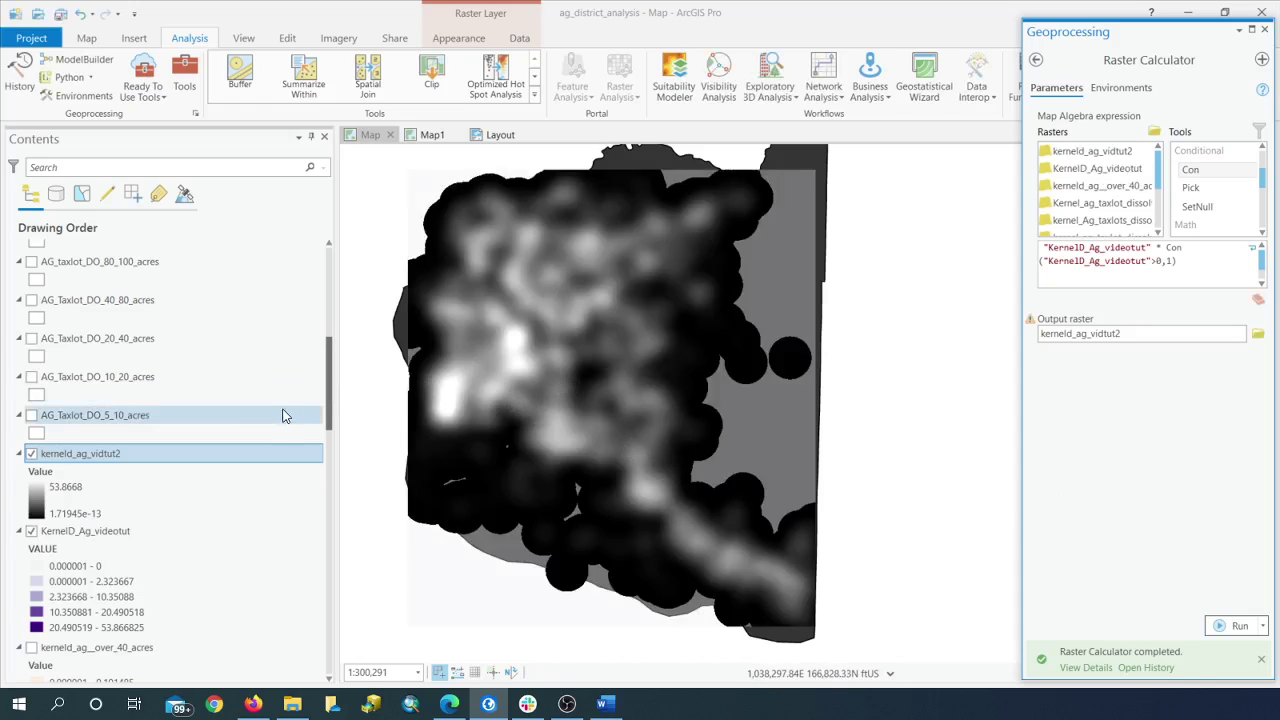
# Change the symbology of the kerneld_ag_vidtut2 layer to Classify with the Quantile method.
pyautogui.rightClick(183, 459)
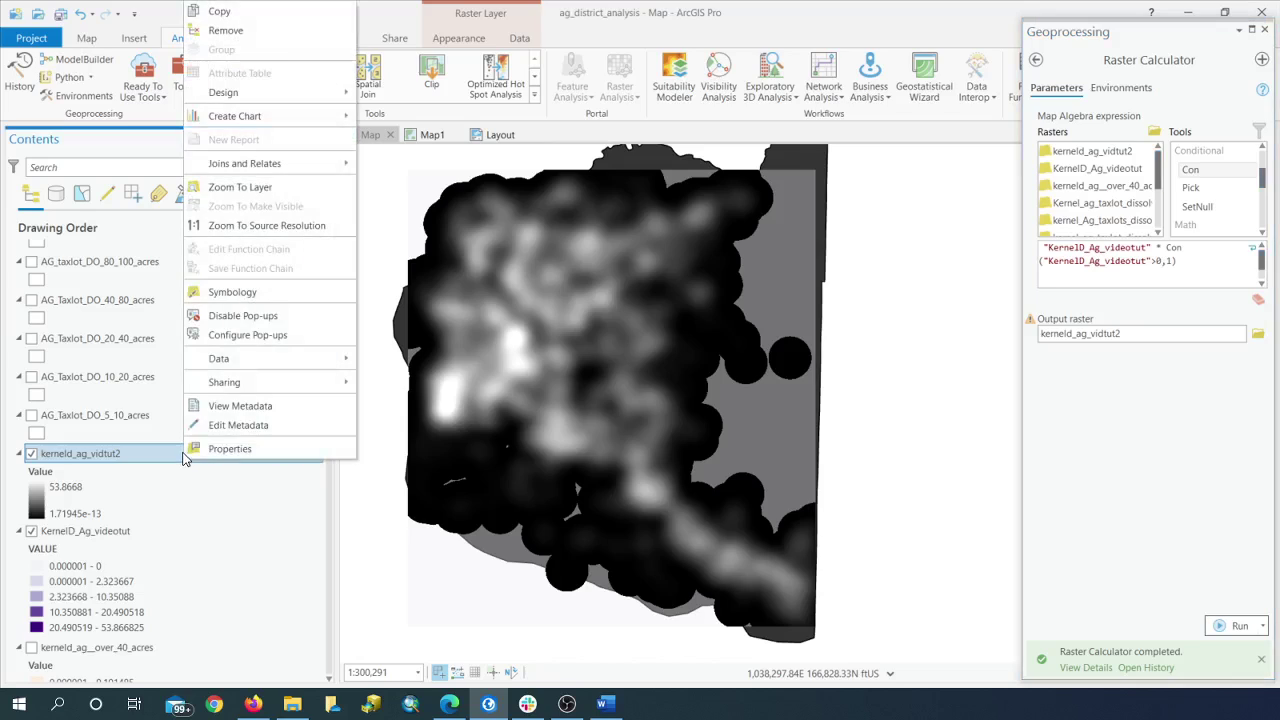
pyautogui.click(230, 292)
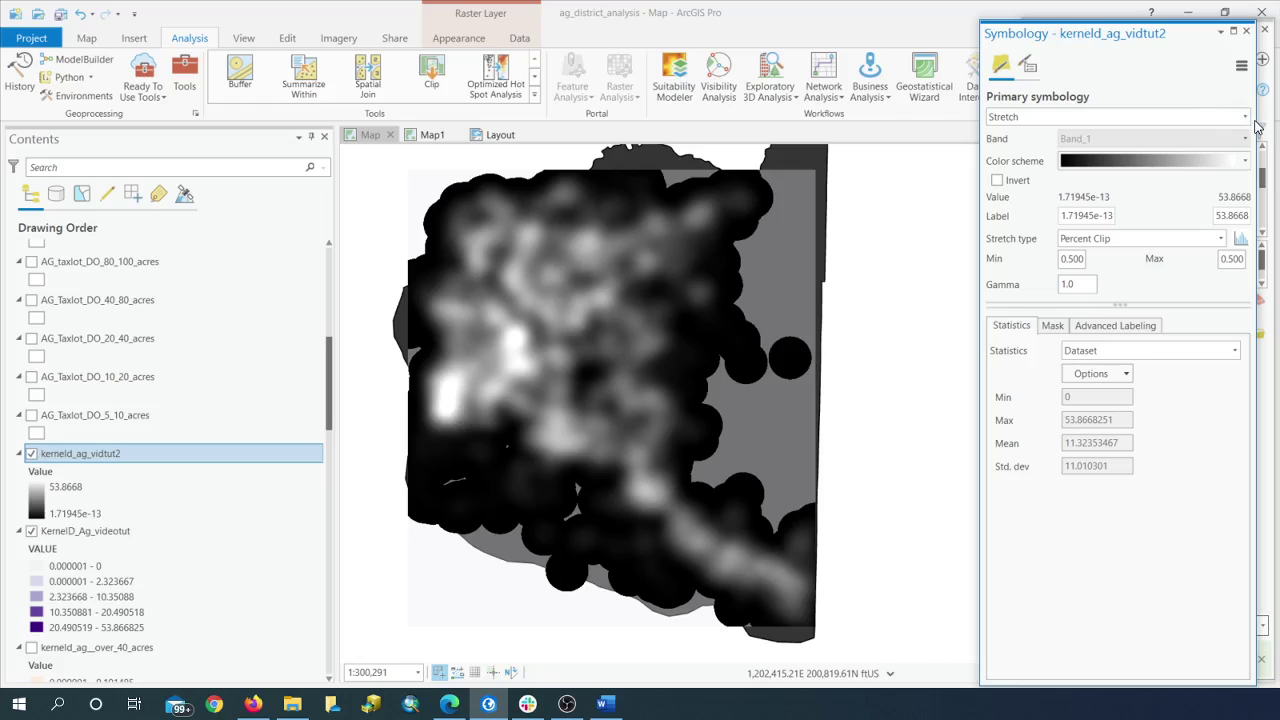
pyautogui.click(1245, 117)
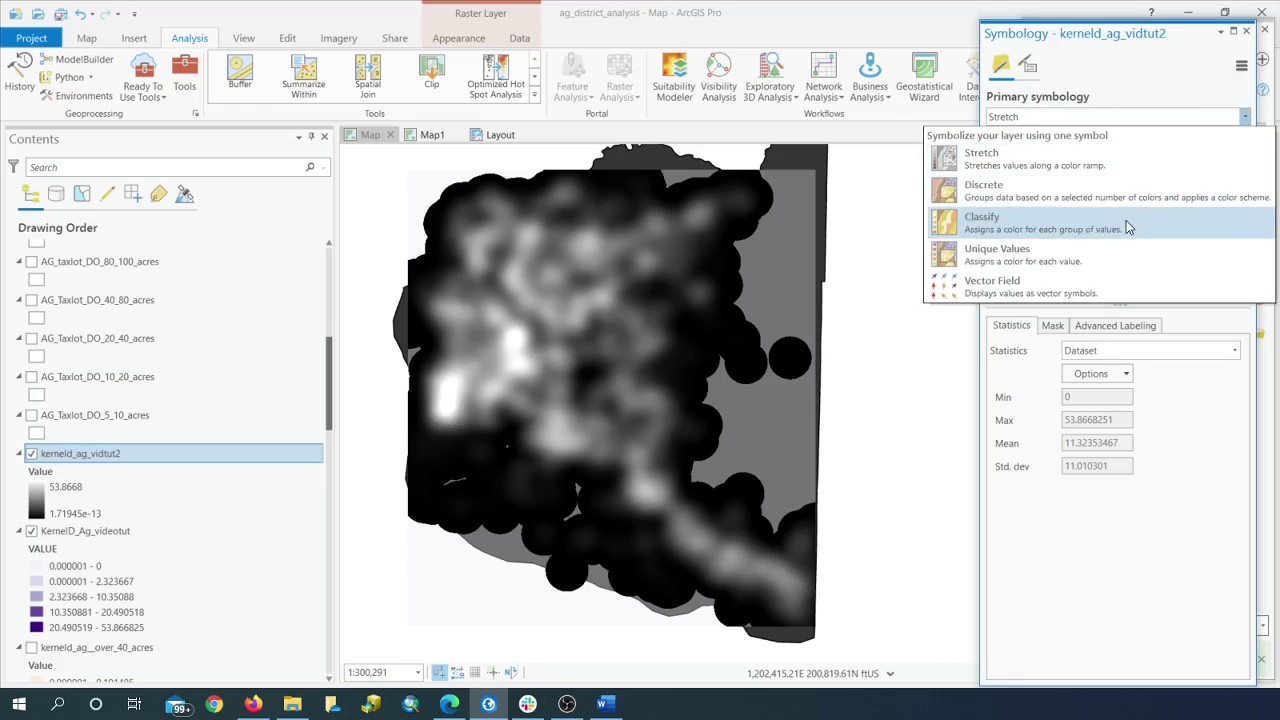
pyautogui.click(1130, 234)
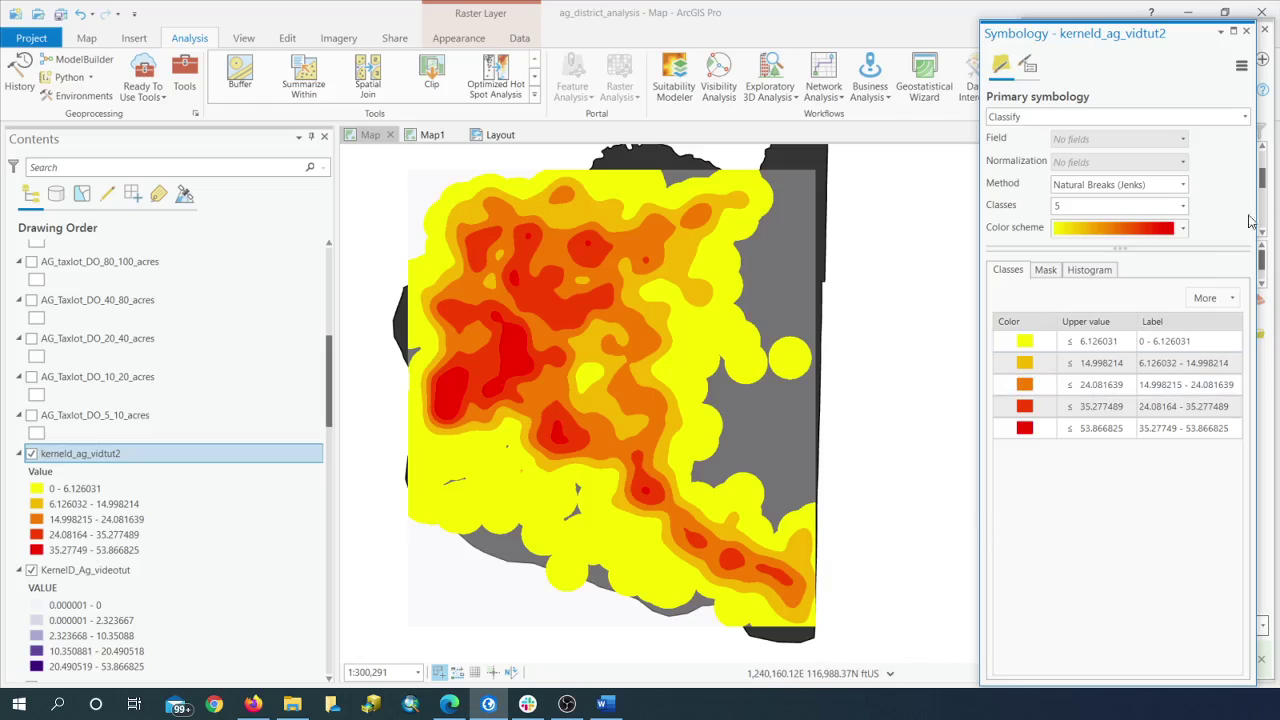
pyautogui.click(1181, 188)
pyautogui.click(1090, 282)
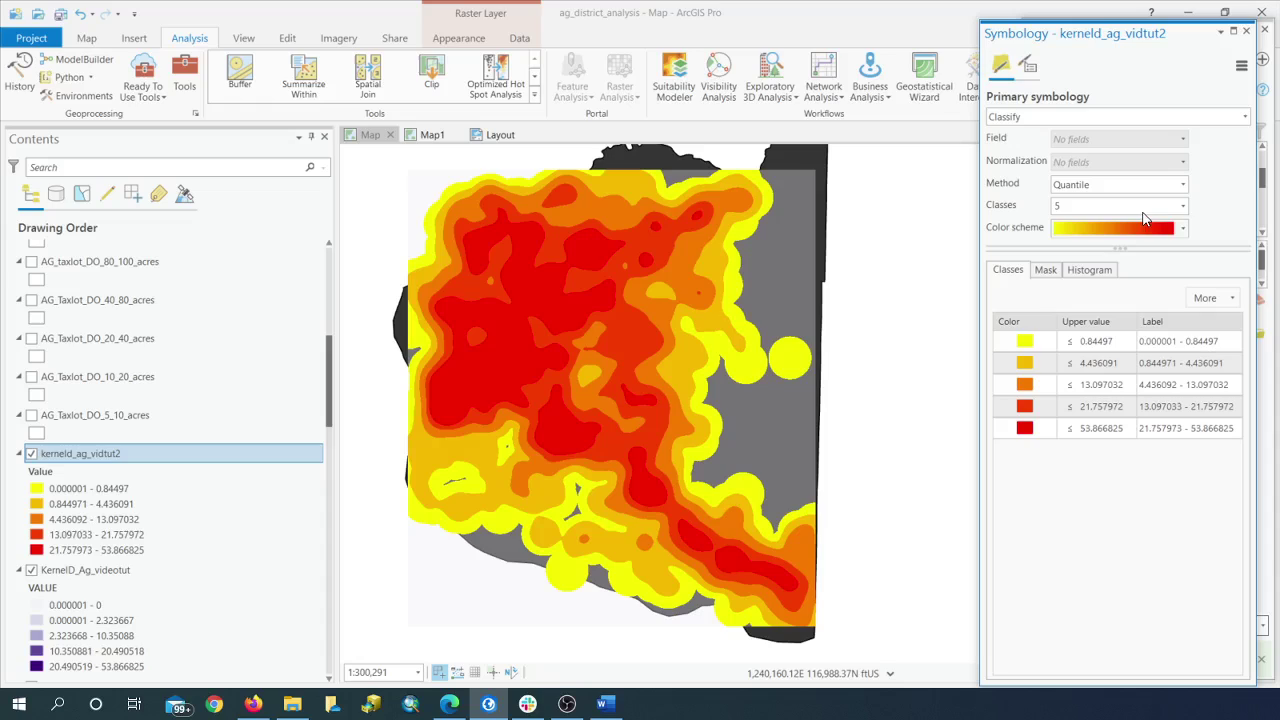
# Apply a light-peach to dark-red color scheme to the classes of kerneld_ag_vidtut2.
pyautogui.click(1183, 228)
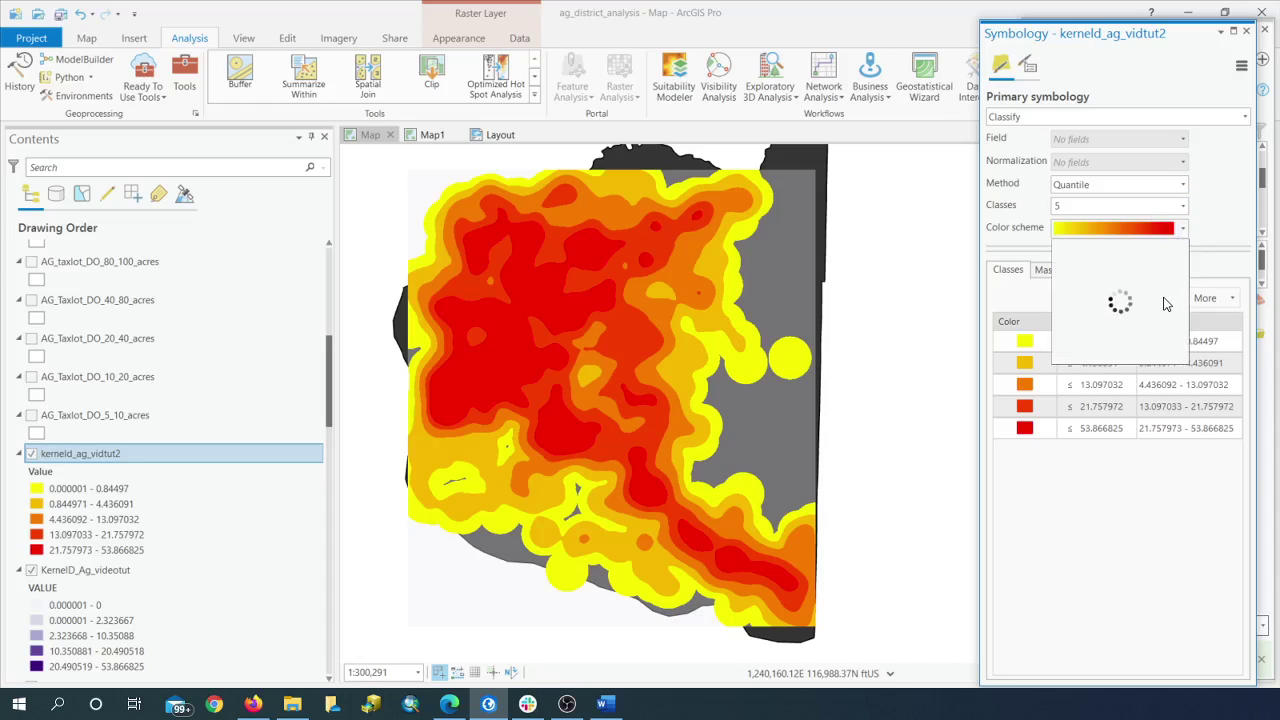
pyautogui.scroll(-5, 1143, 320)
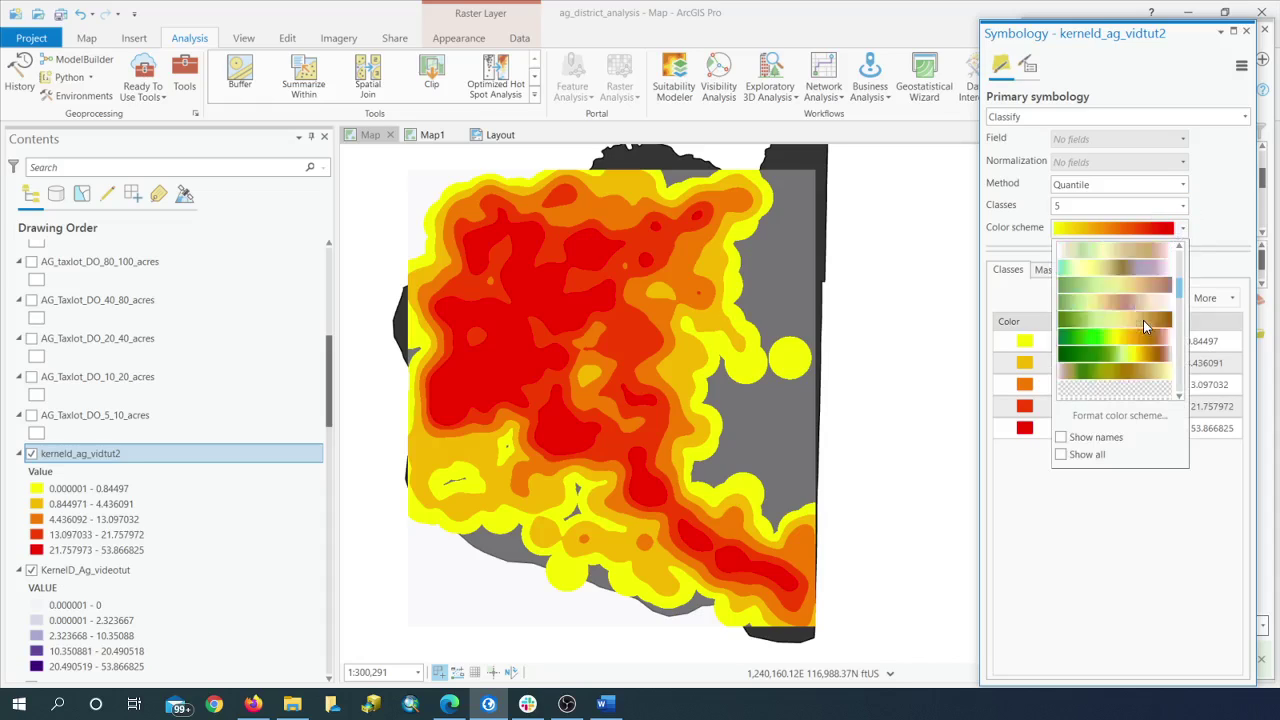
pyautogui.scroll(-3, 1143, 320)
pyautogui.click(1113, 263)
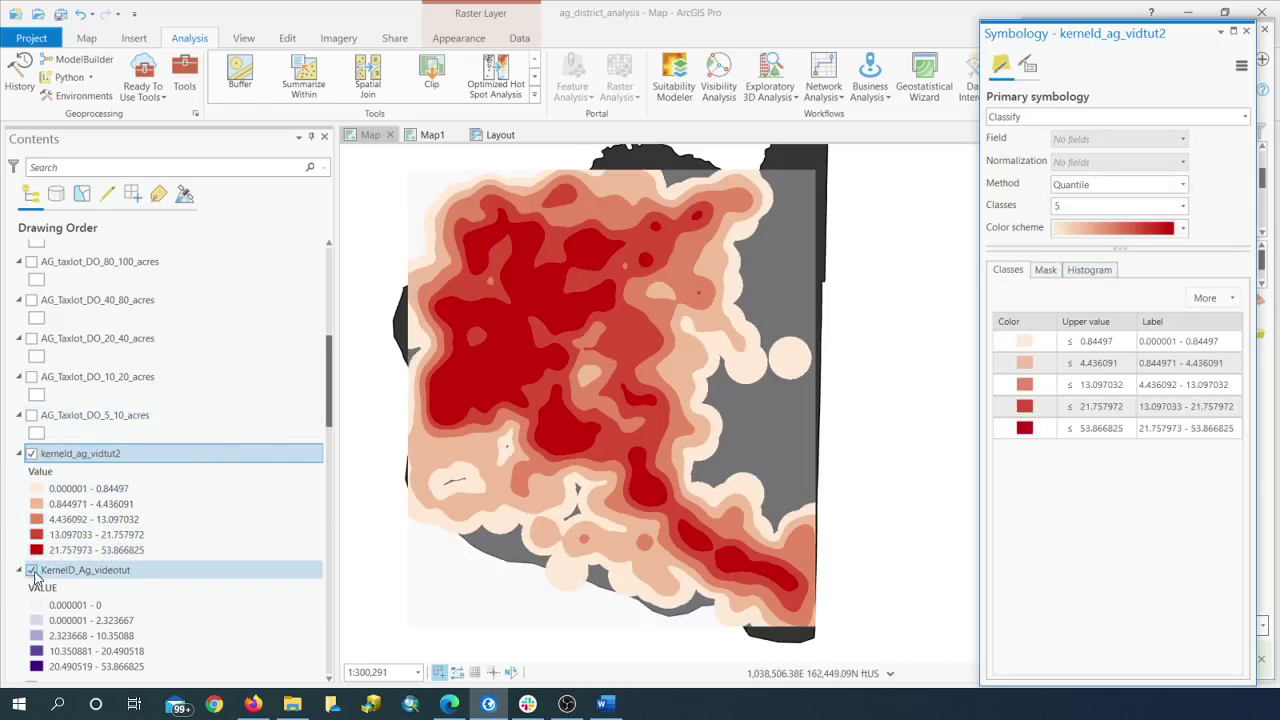
# Hide the KernelD_Ag_videotut layer and close the symbology settings and the Raster Calculator.
pyautogui.click(31, 570)
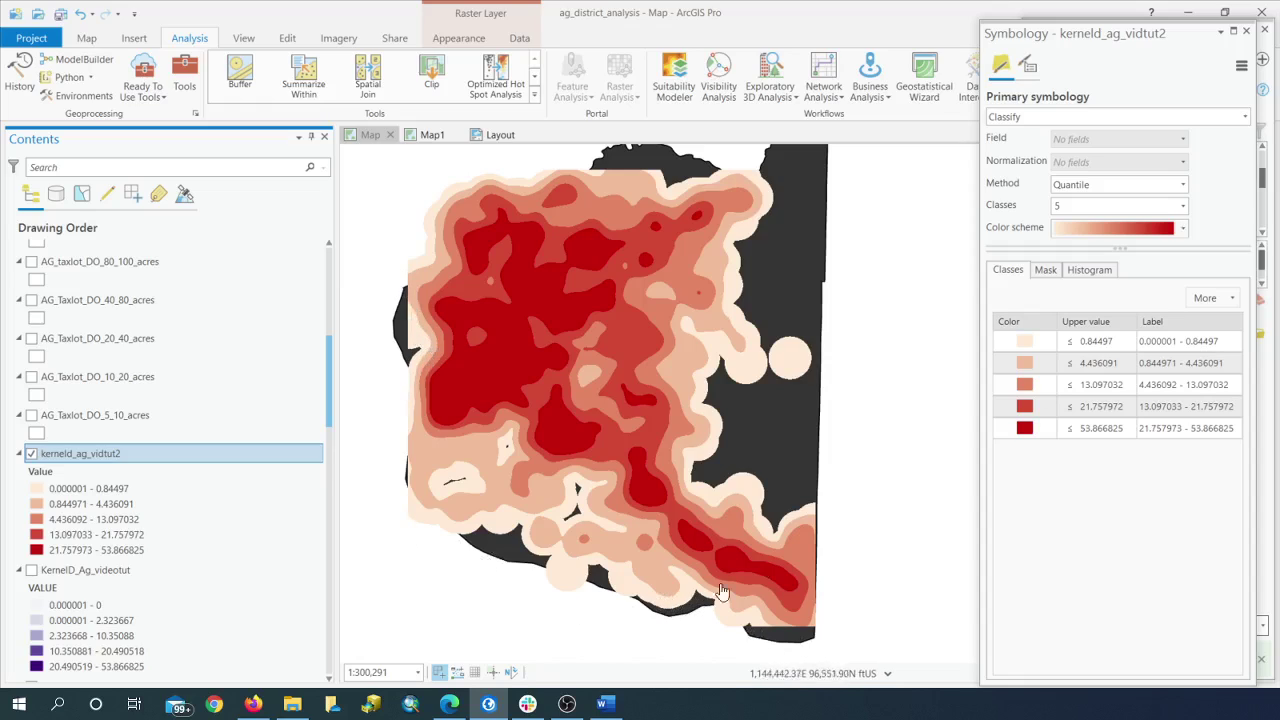
pyautogui.click(1246, 32)
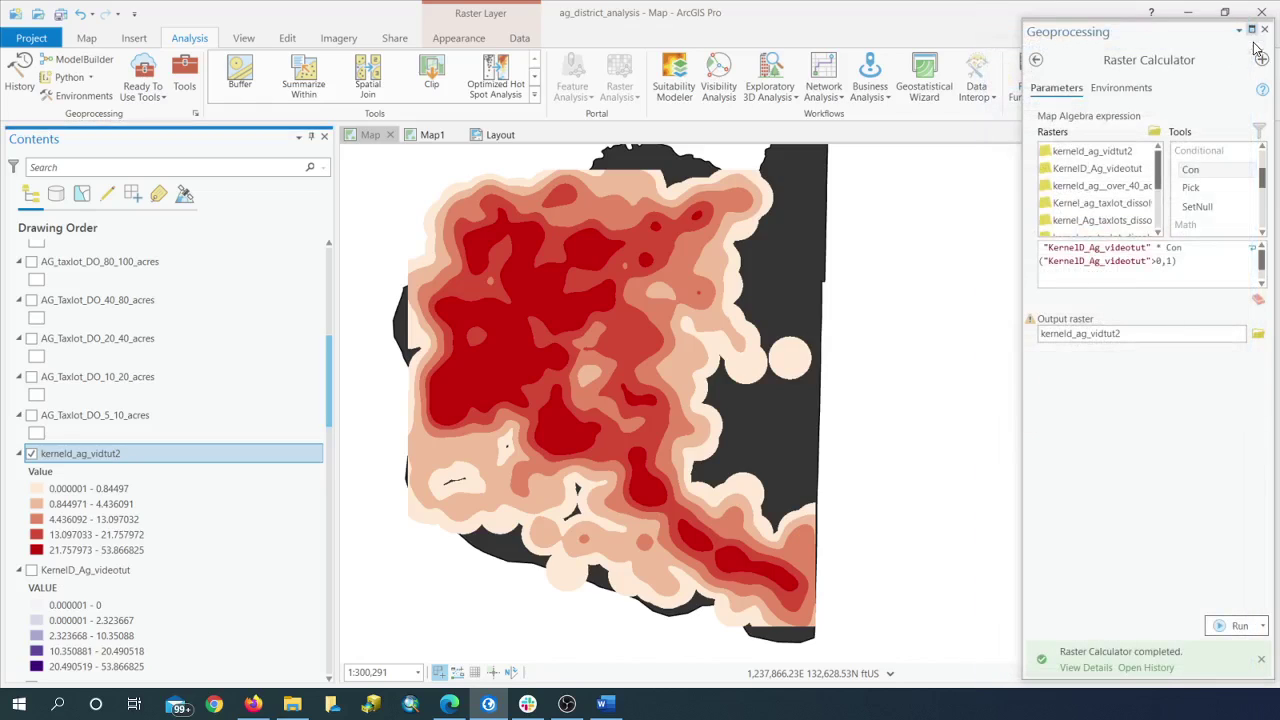
pyautogui.click(1266, 32)
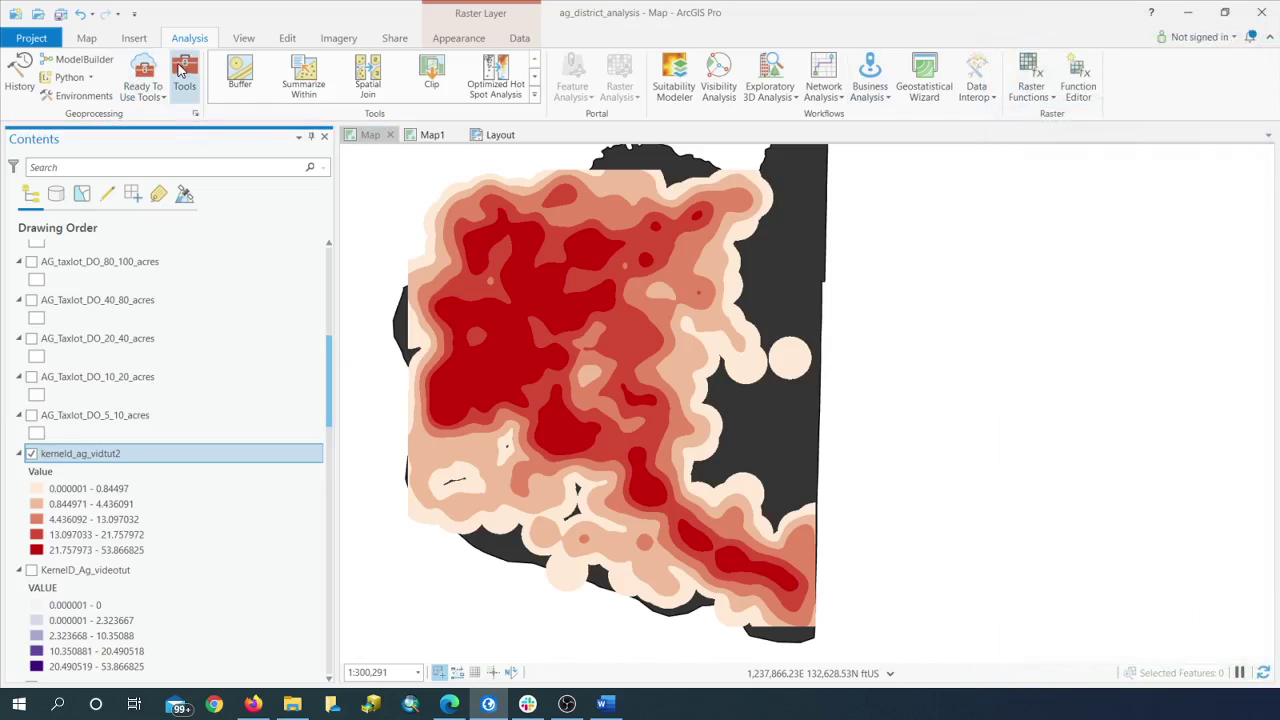
# Open the Kernel Density tool and set Clark County Boundry as the mask in its environment settings.
pyautogui.click(184, 72)
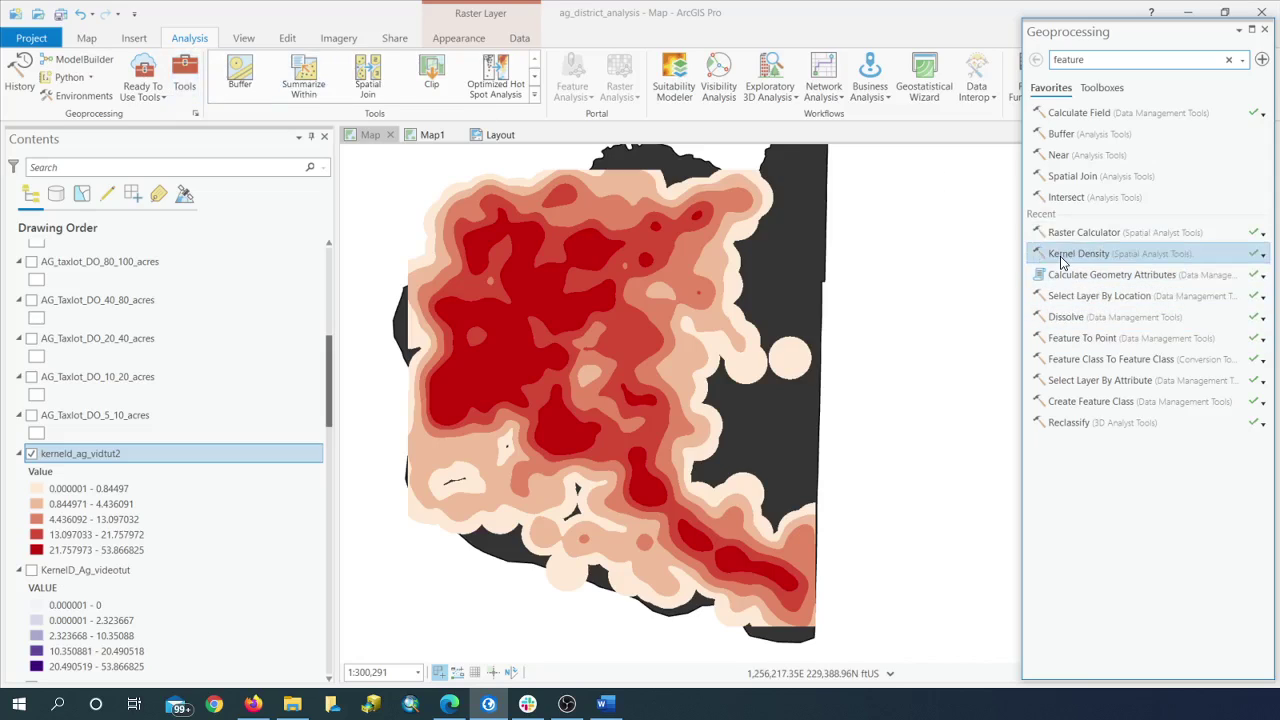
pyautogui.click(1063, 250)
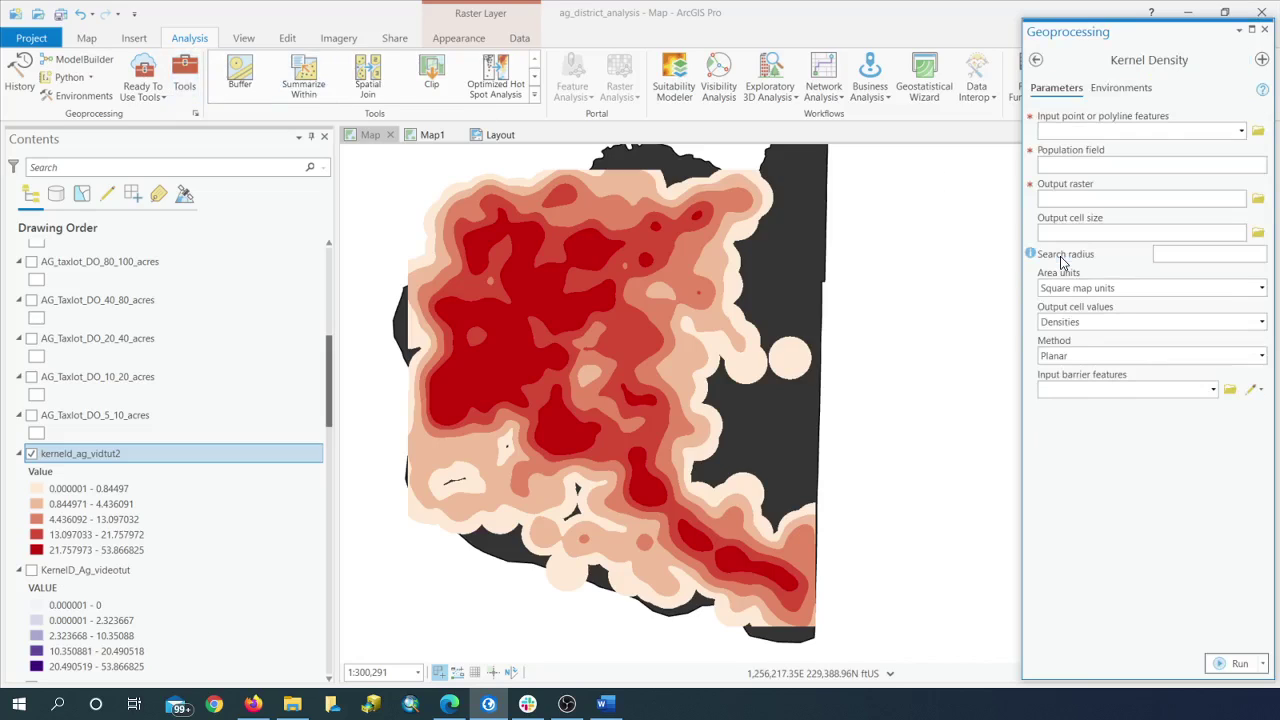
pyautogui.click(1121, 88)
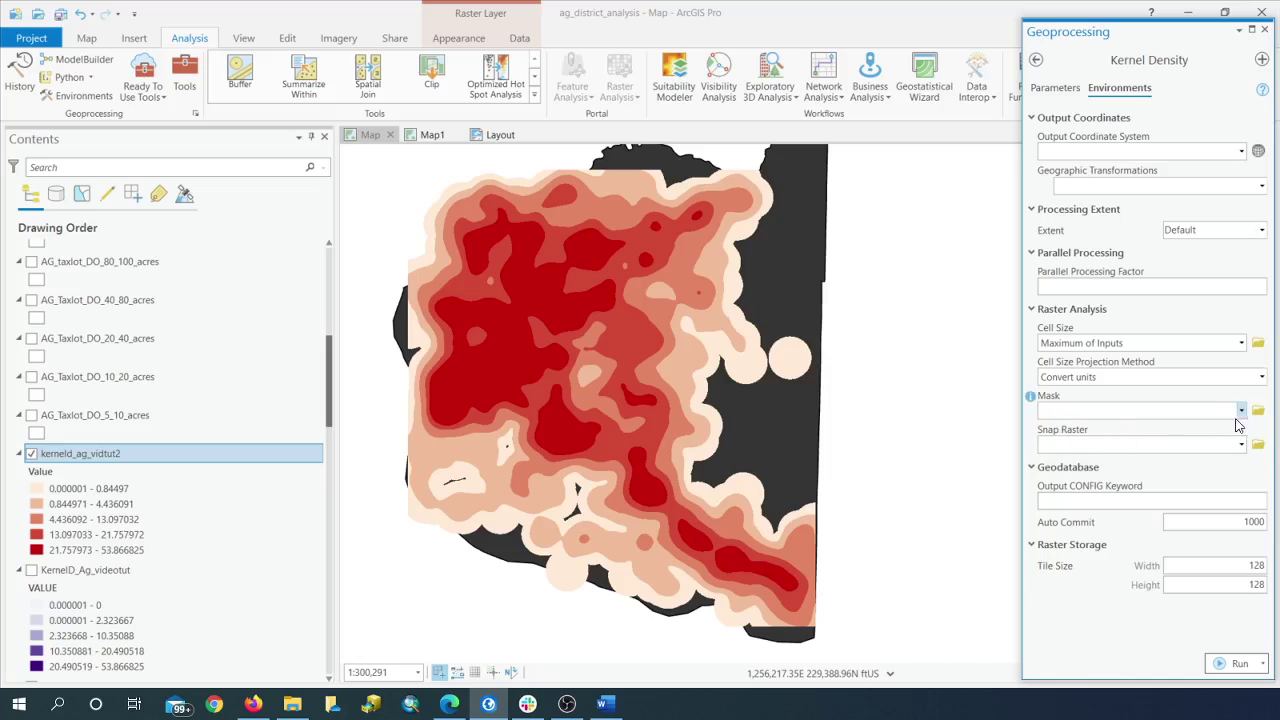
pyautogui.click(1241, 412)
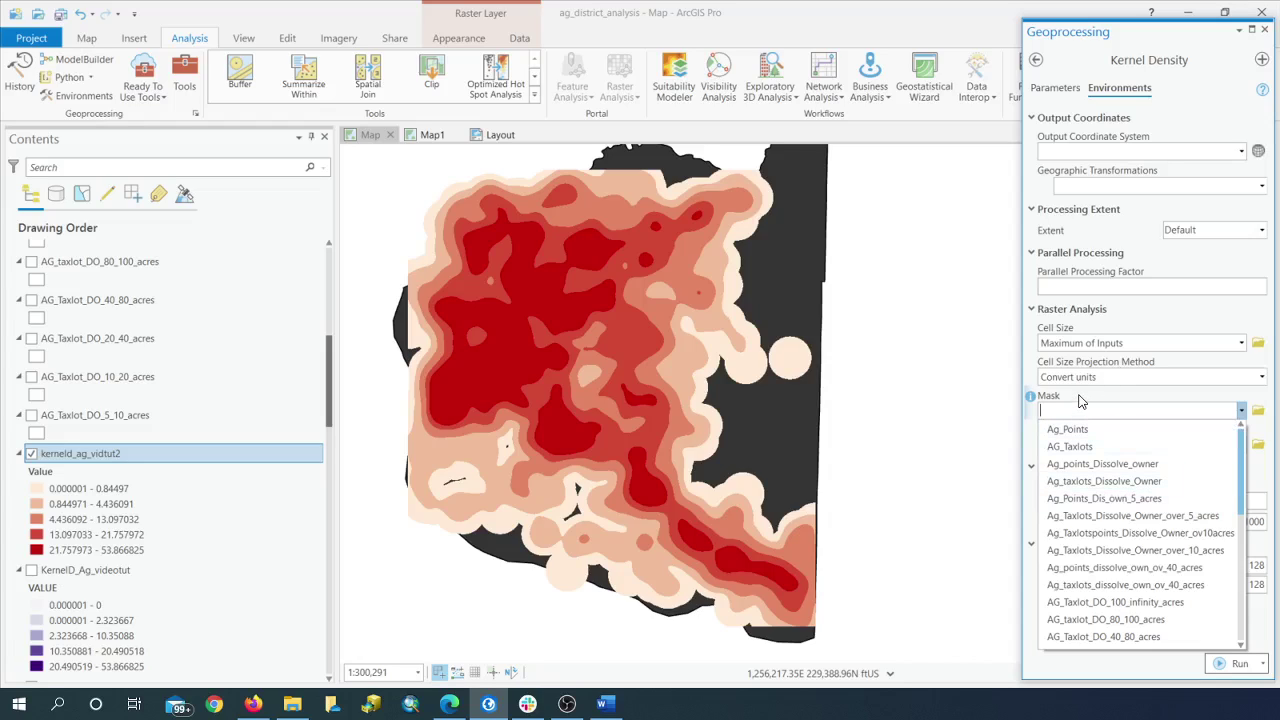
pyautogui.scroll(-10, 1131, 468)
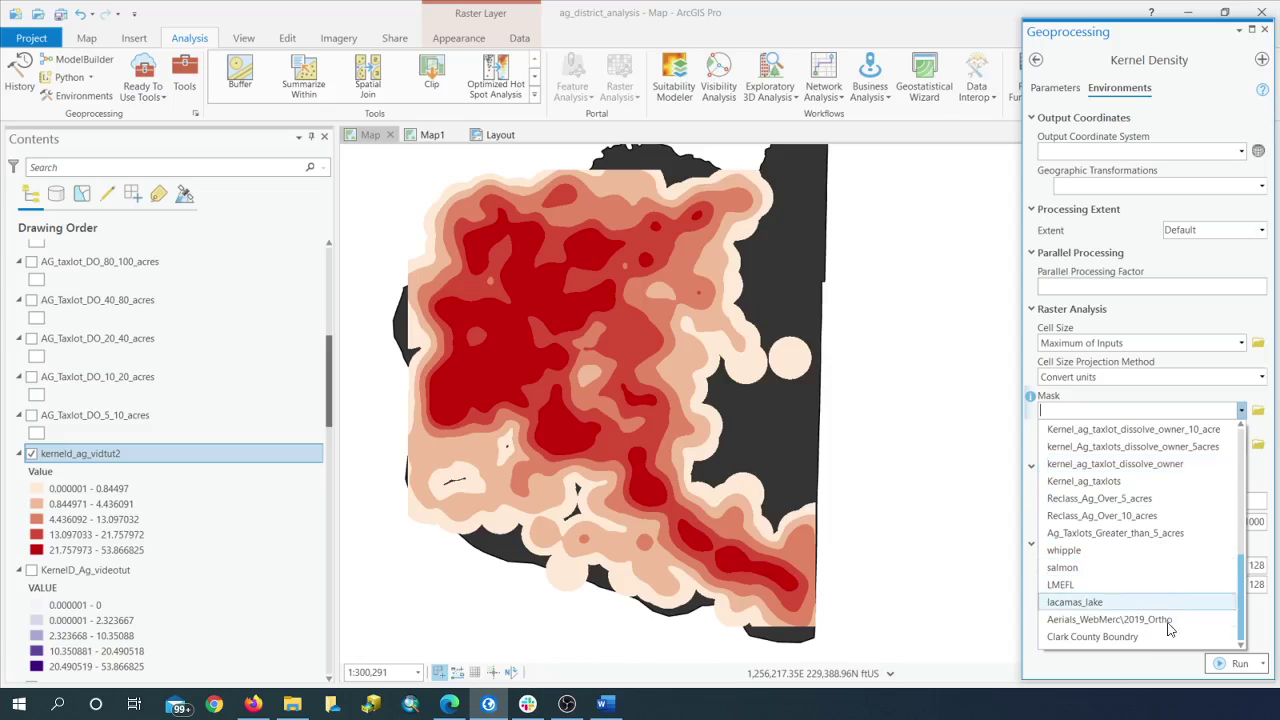
pyautogui.click(1155, 640)
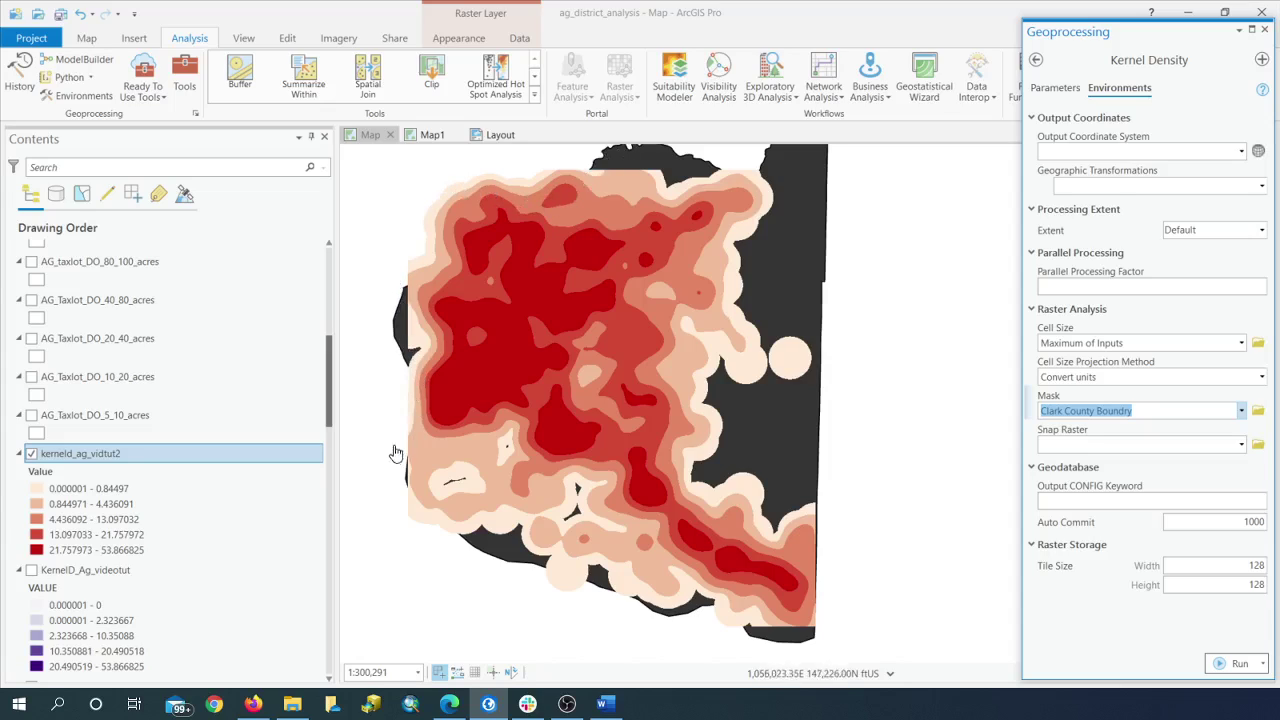
# Close the Kernel Density tool without running it.
pyautogui.click(733, 402)
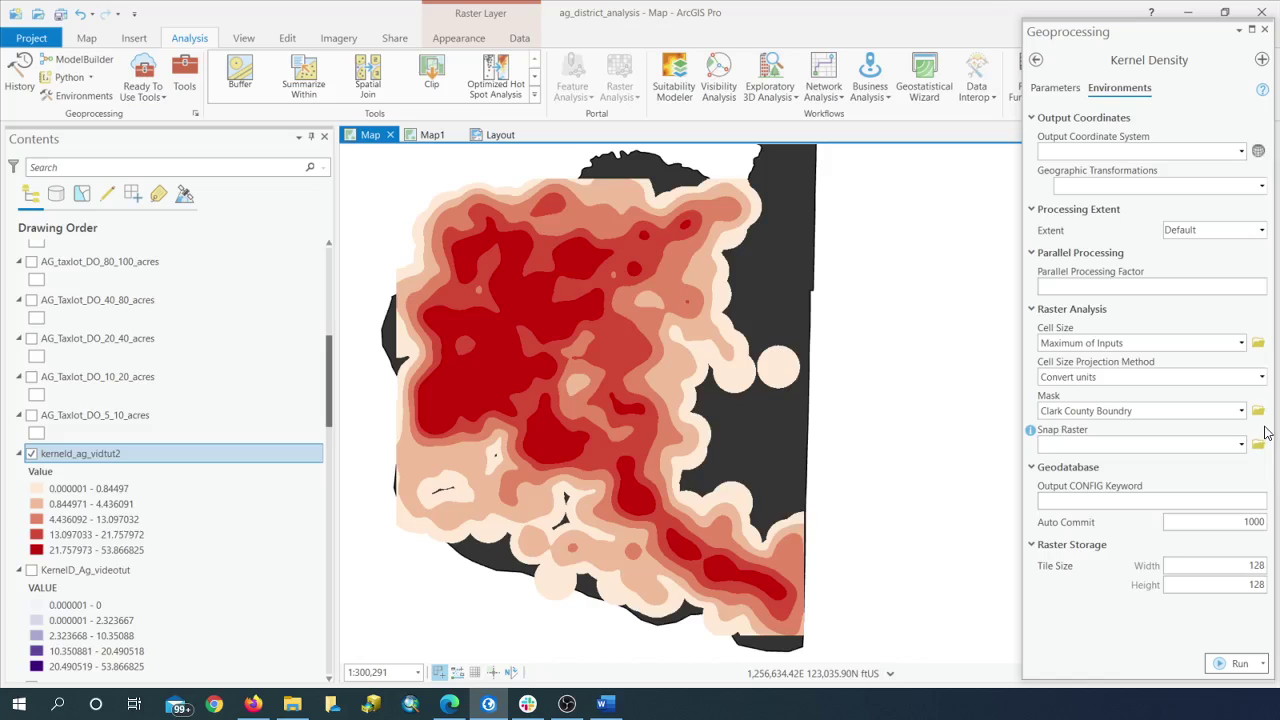
pyautogui.click(1241, 414)
pyautogui.click(1239, 412)
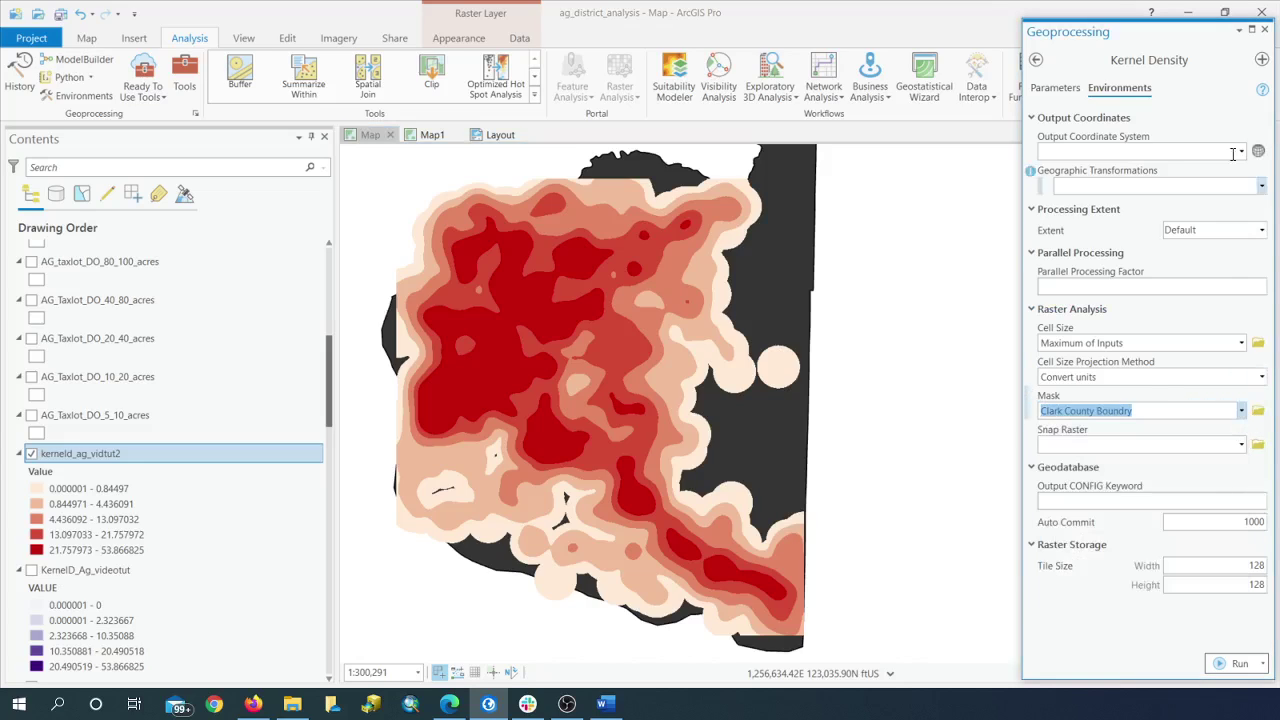
pyautogui.click(1265, 31)
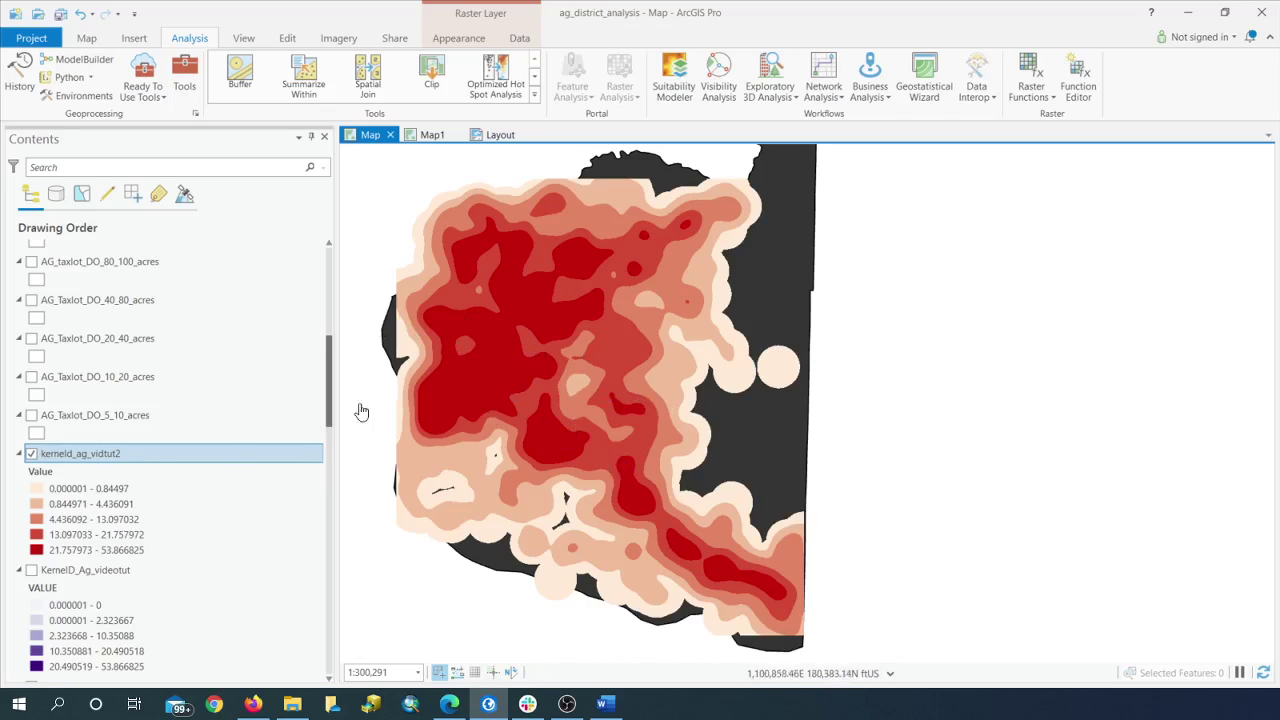
pyautogui.click(566, 704)
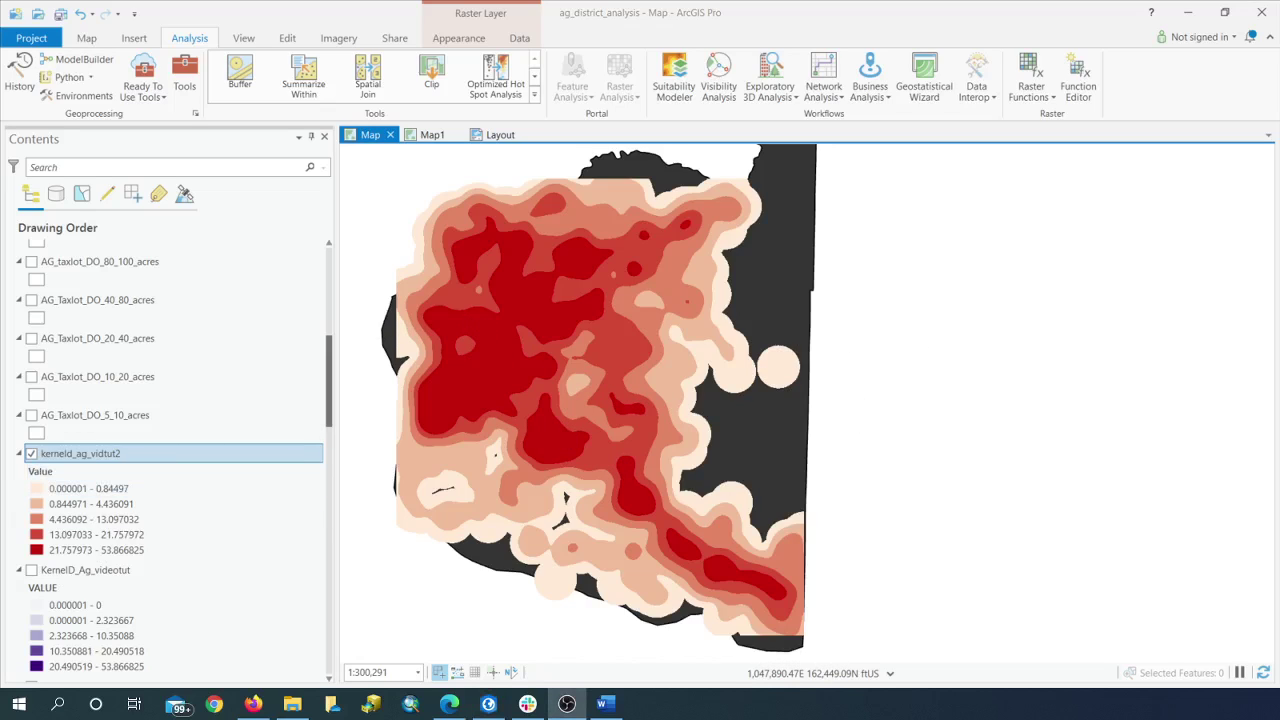